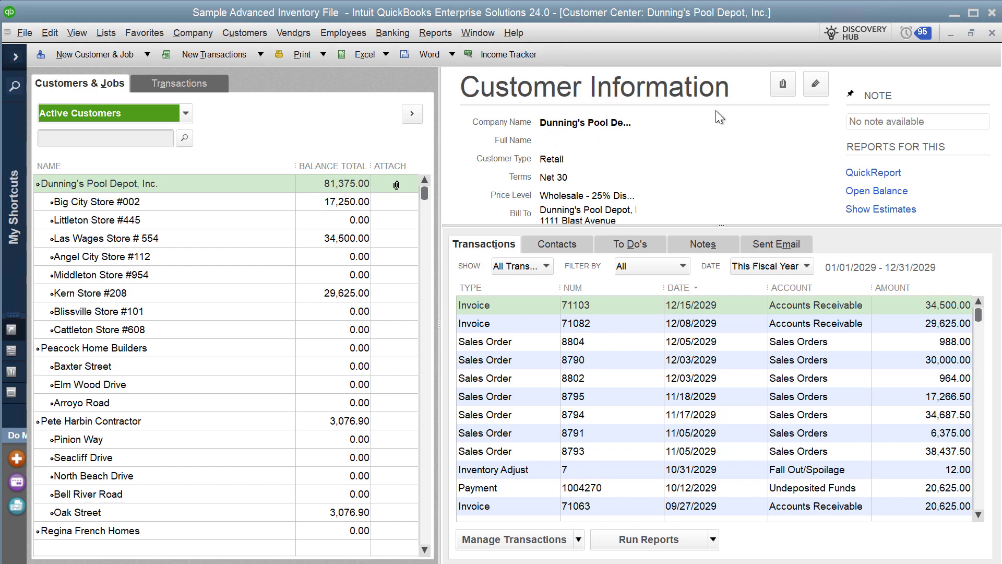
Review Dunning's Pool Depot's attachments and confirm invoice 71103 carries Invoice.xlsx.
left_click(783, 85)
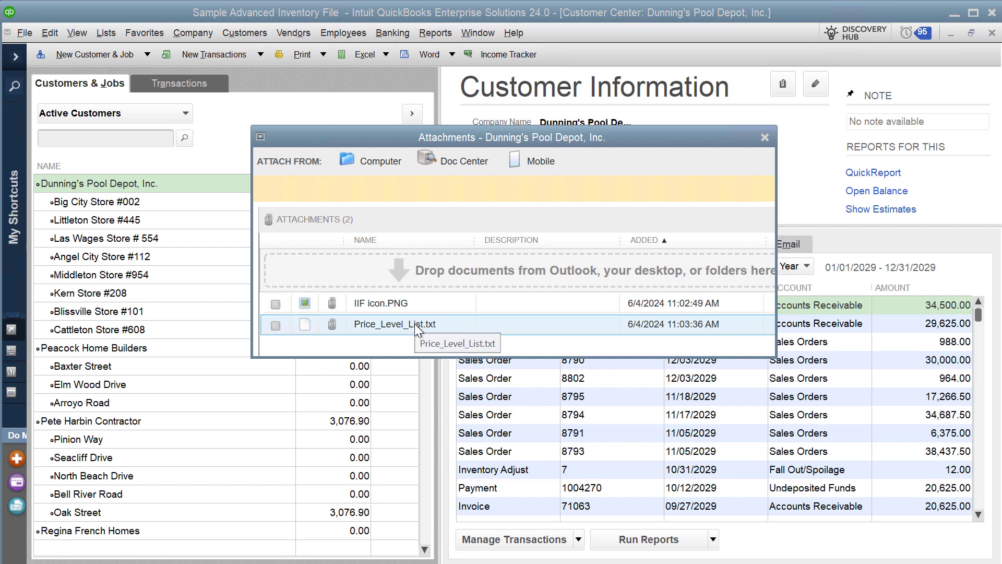
left_click(764, 137)
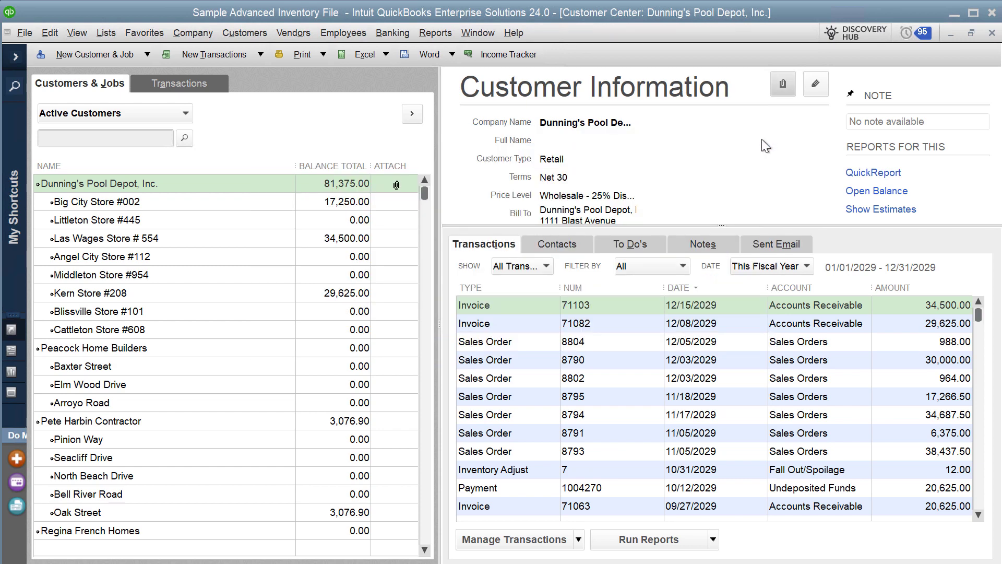
double_click(576, 311)
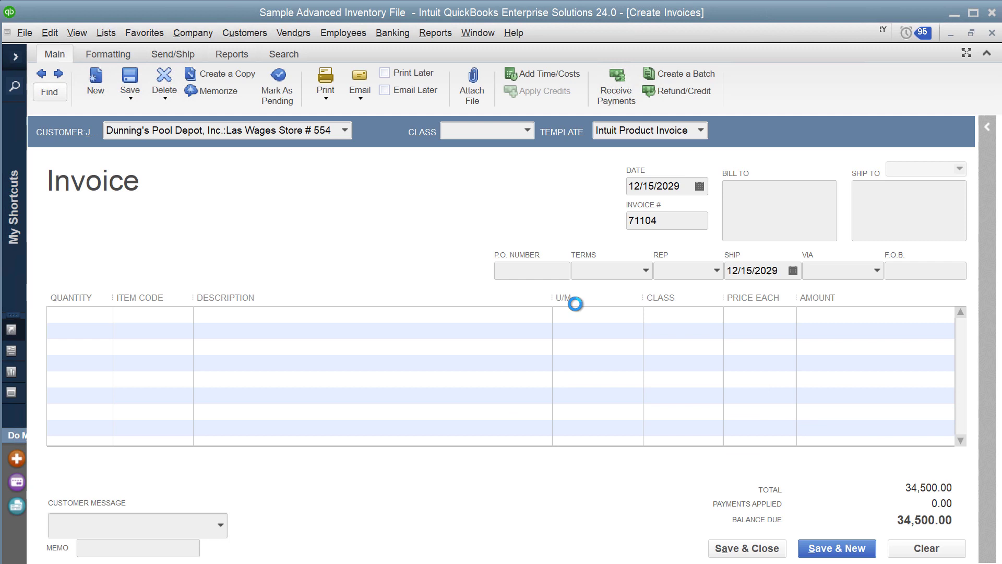
left_click(472, 73)
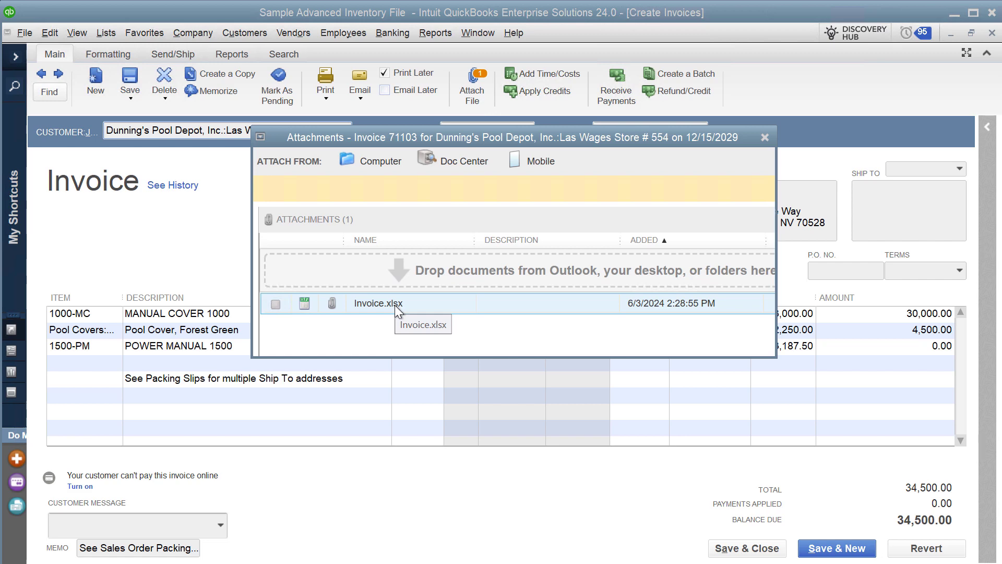
left_click(287, 33)
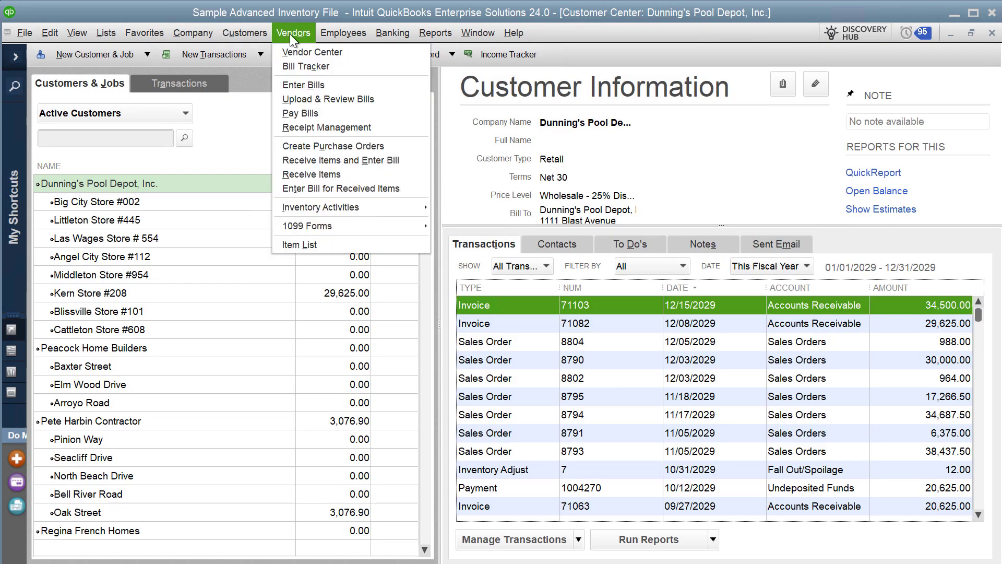
Review the files attached to vendor Blackwell's Office Supplies in the Vendor Center.
left_click(303, 55)
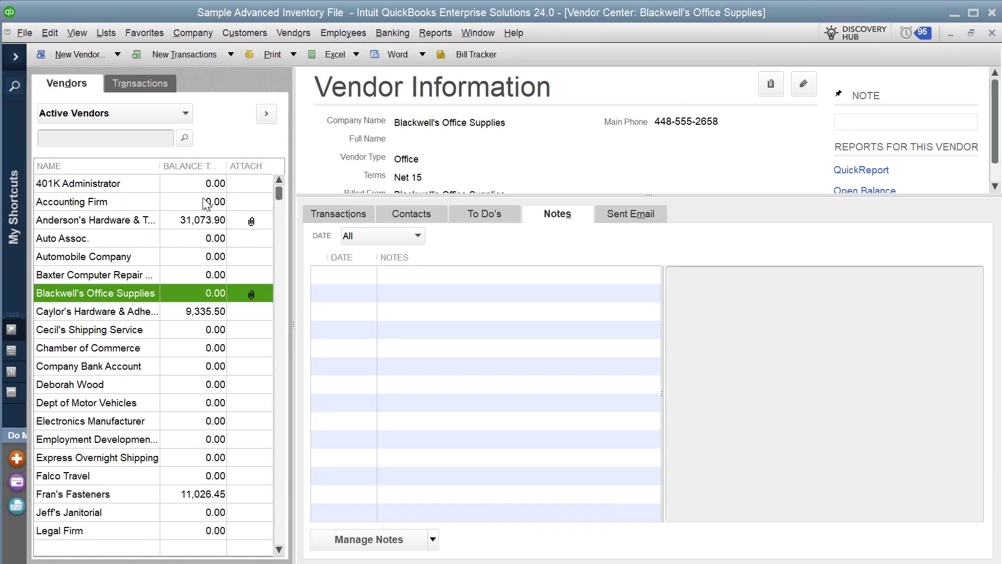
left_click(771, 89)
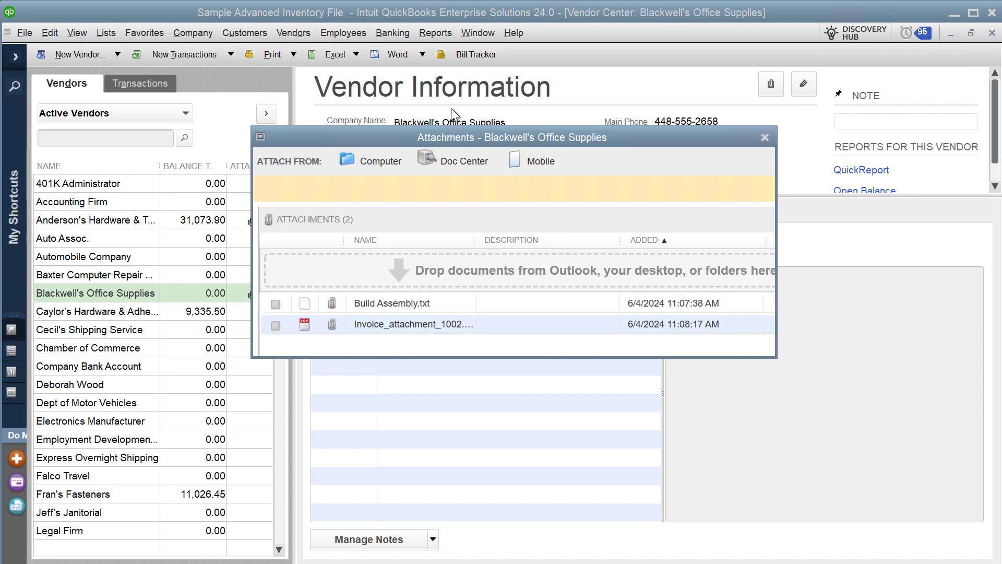
left_click(765, 138)
Confirm check 5306 carries Bill_attachment_8007.png, then close the check.
left_click(329, 216)
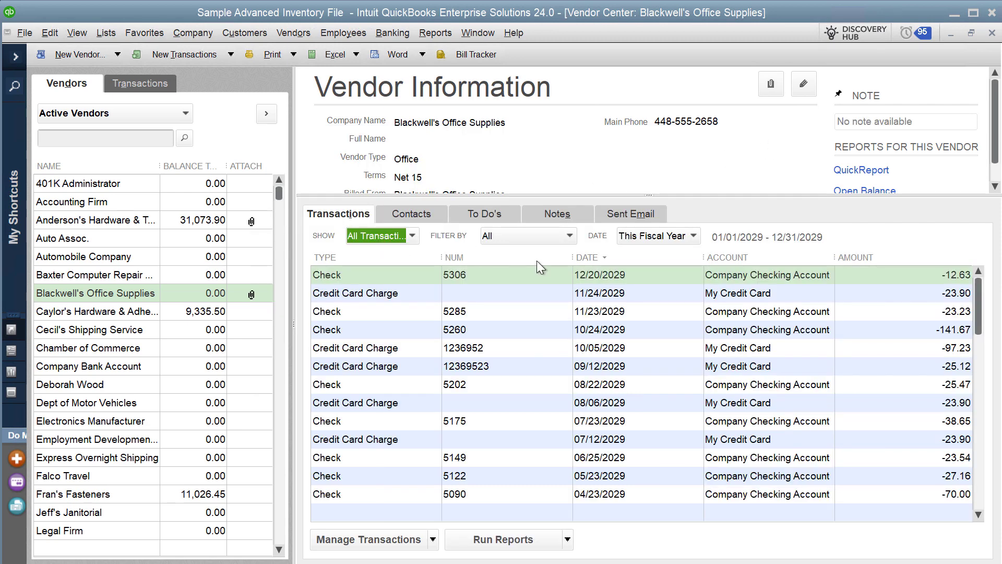
double_click(554, 276)
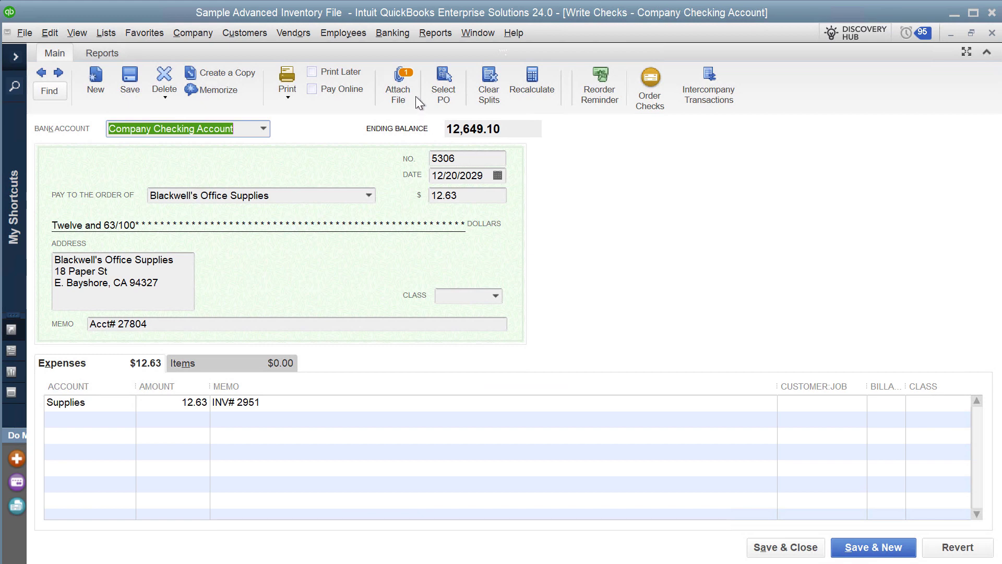
left_click(398, 88)
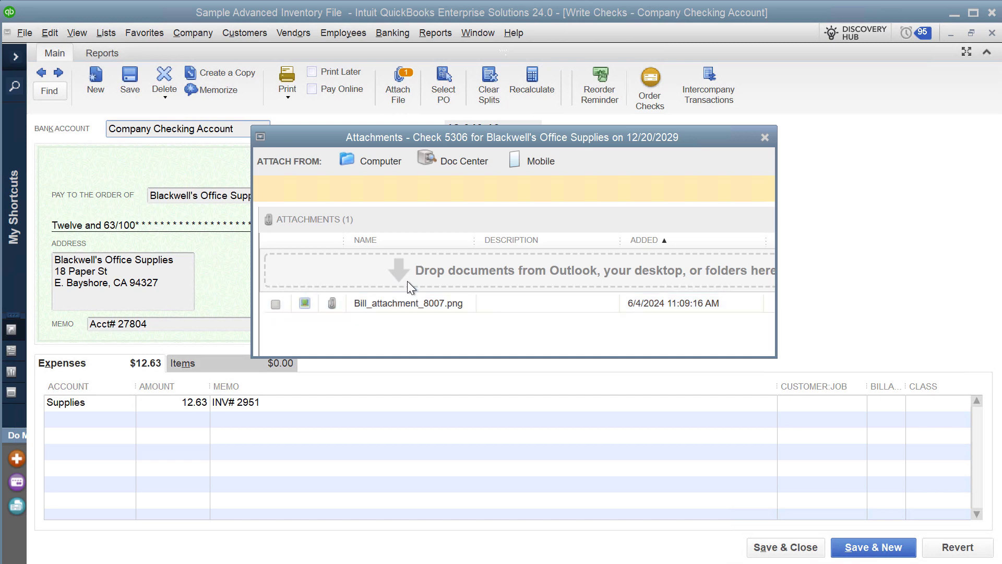
left_click(765, 138)
left_click(991, 33)
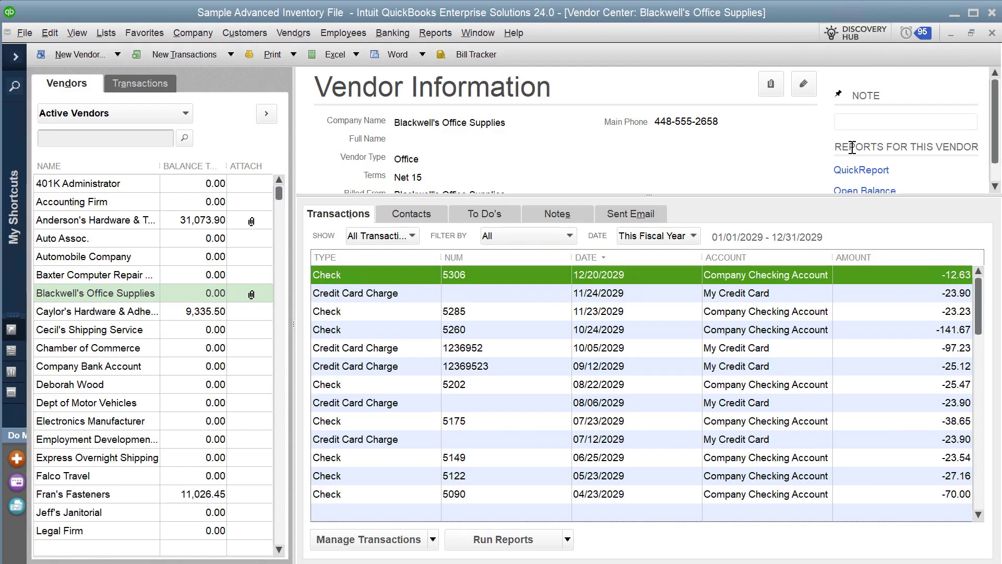
Connect Zed Axis to the open QuickBooks Desktop sample company and show the Export tab.
key("alt+Tab")
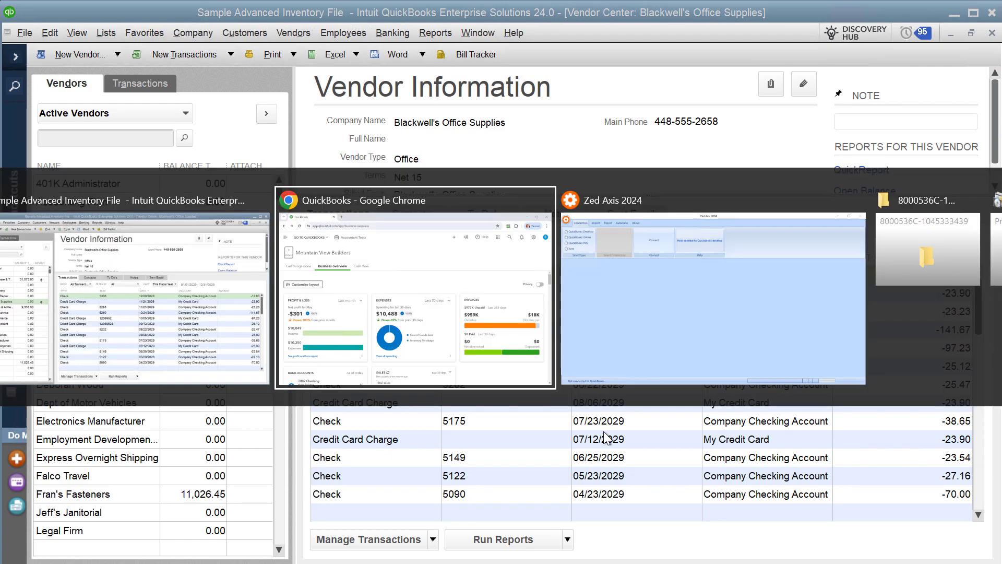
key("alt+Tab")
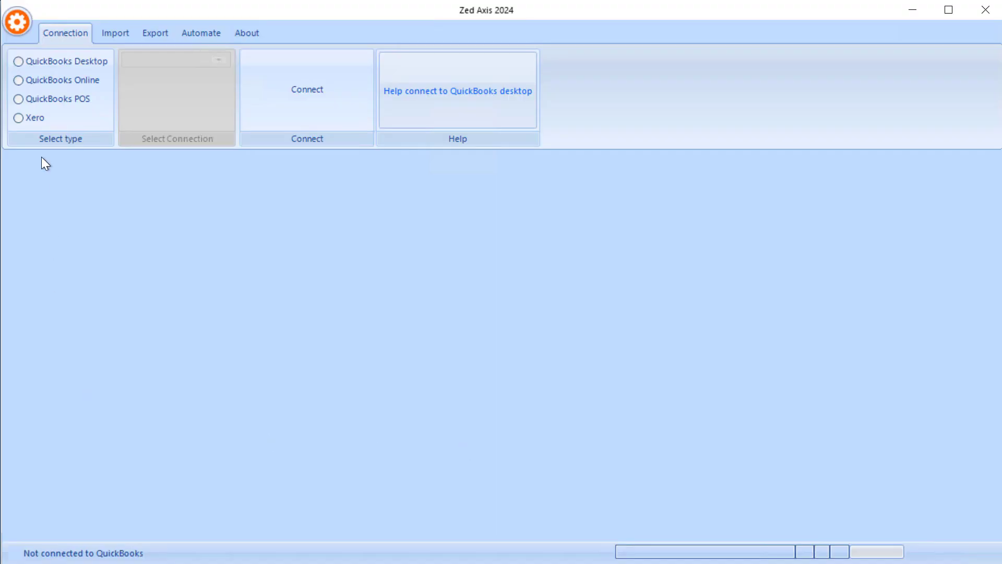
left_click(68, 64)
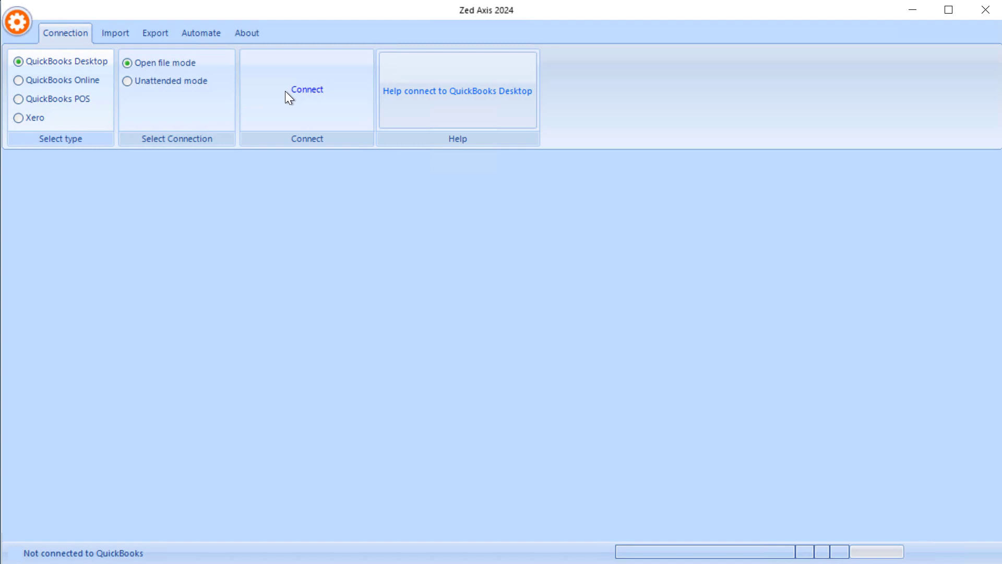
left_click(301, 92)
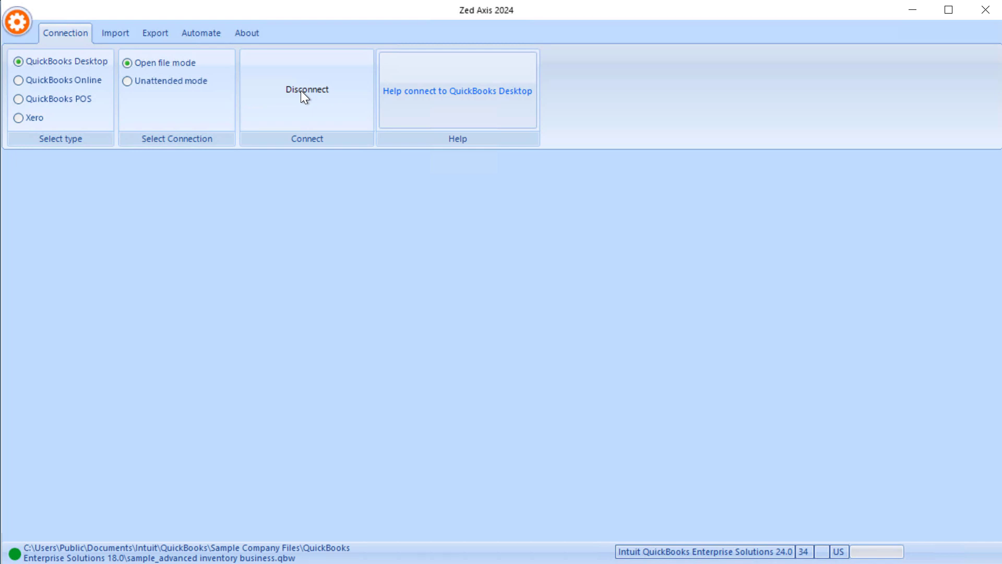
left_click(301, 92)
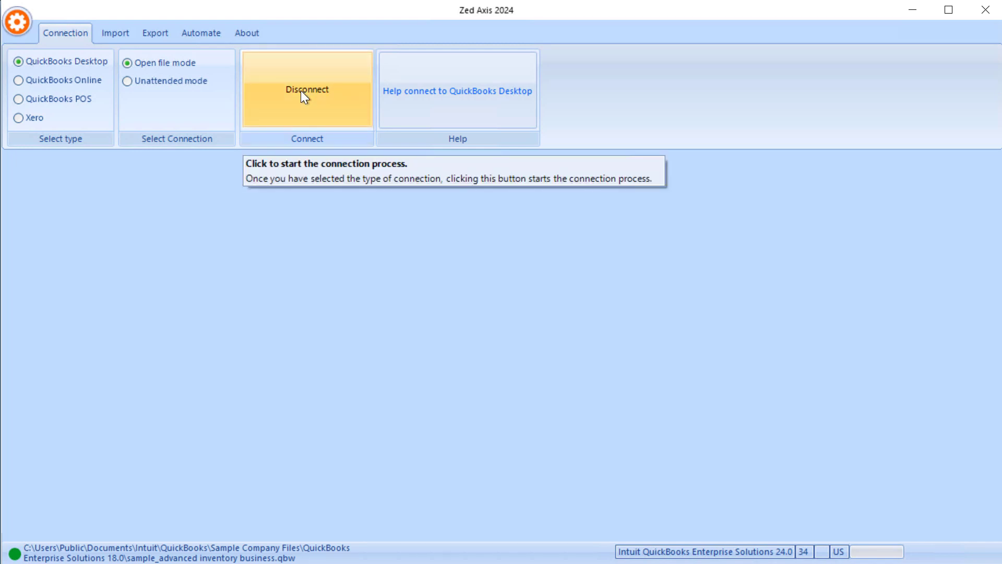
left_click(162, 37)
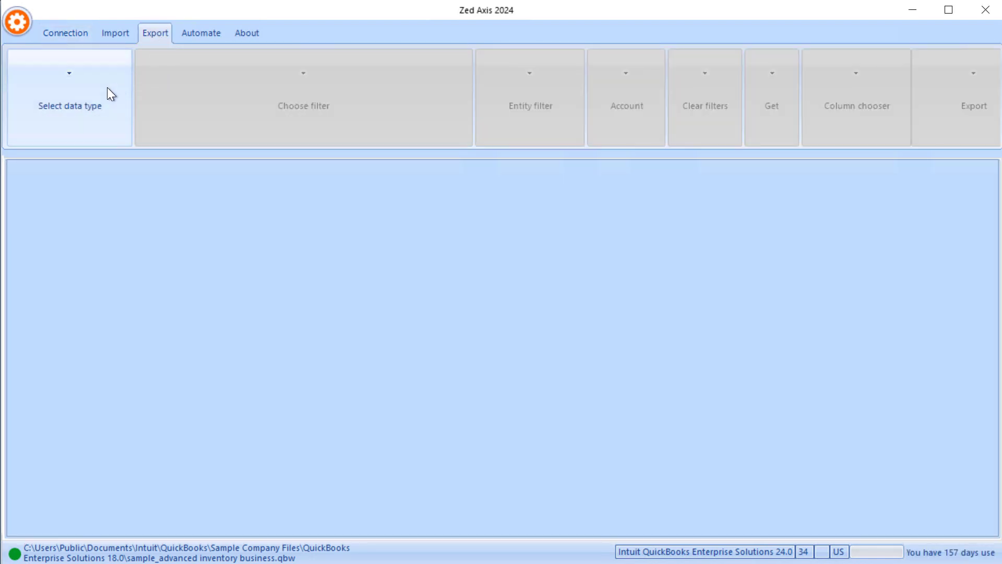
Choose AttachmentList as the export data type and fetch all records with no account filter.
left_click(79, 83)
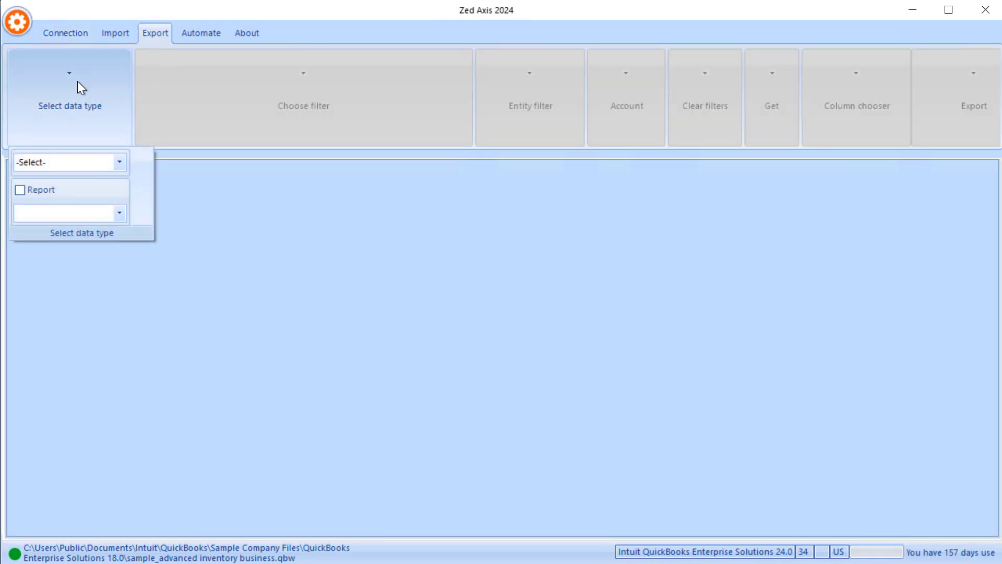
left_click(120, 163)
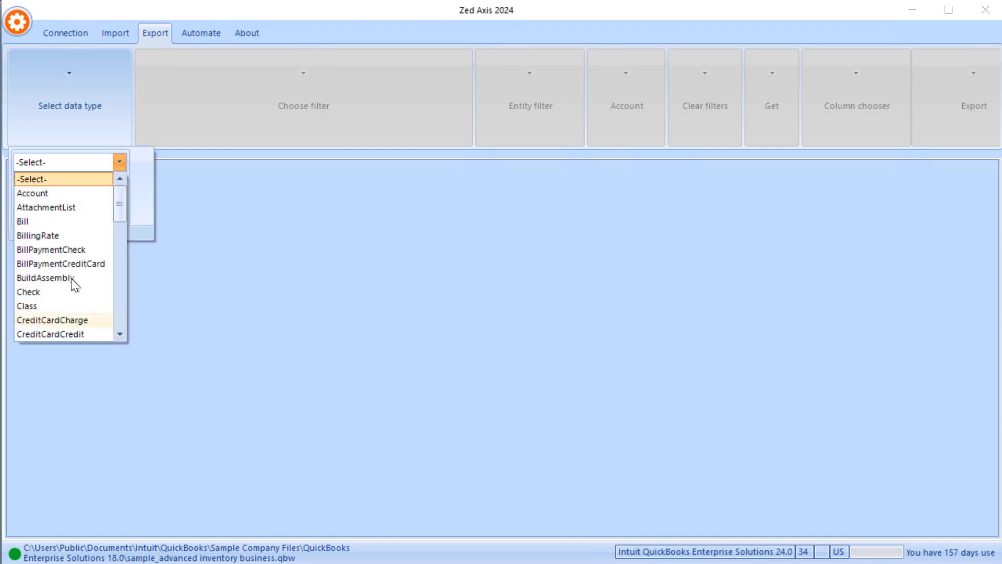
left_click(70, 206)
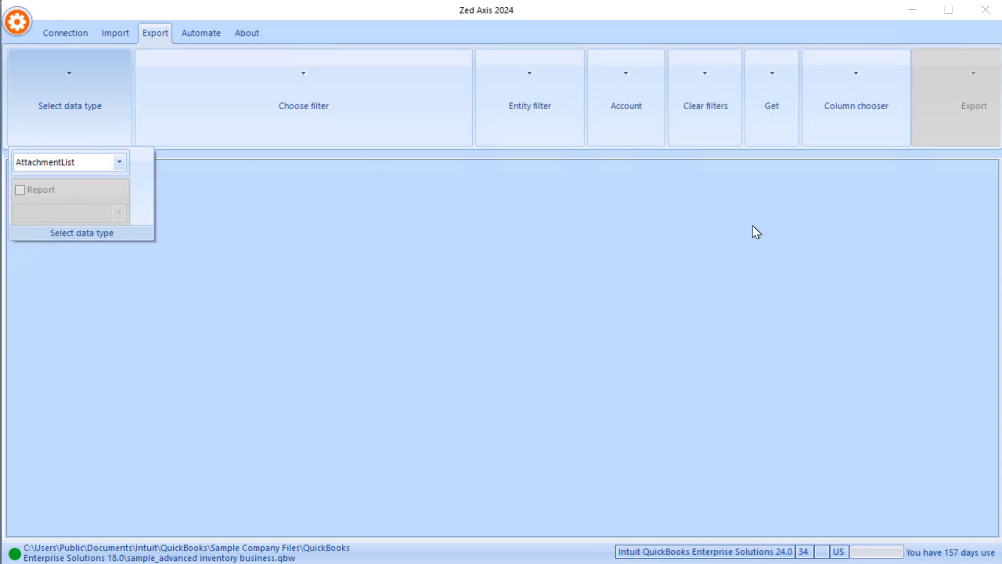
left_click(622, 89)
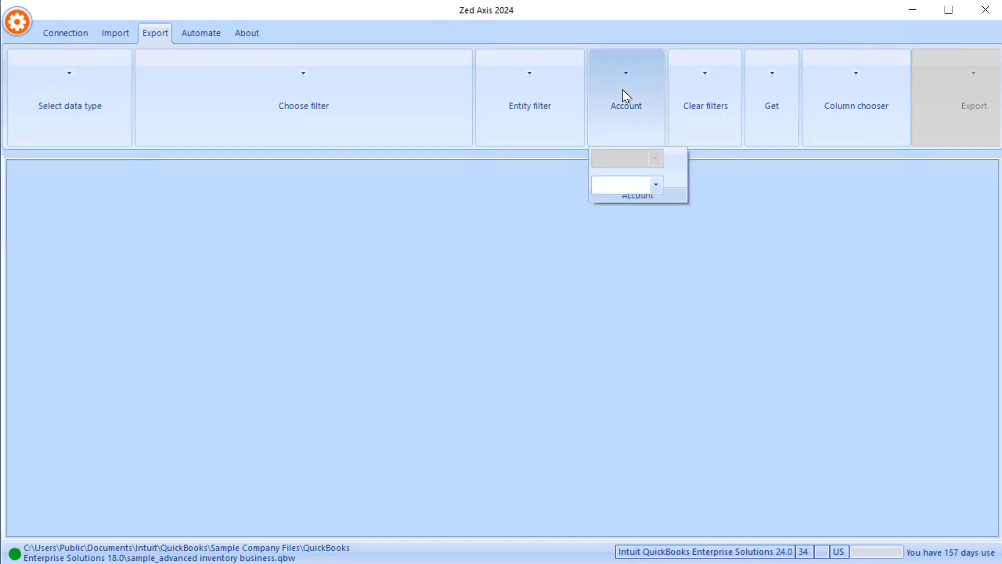
left_click(657, 189)
left_click(656, 185)
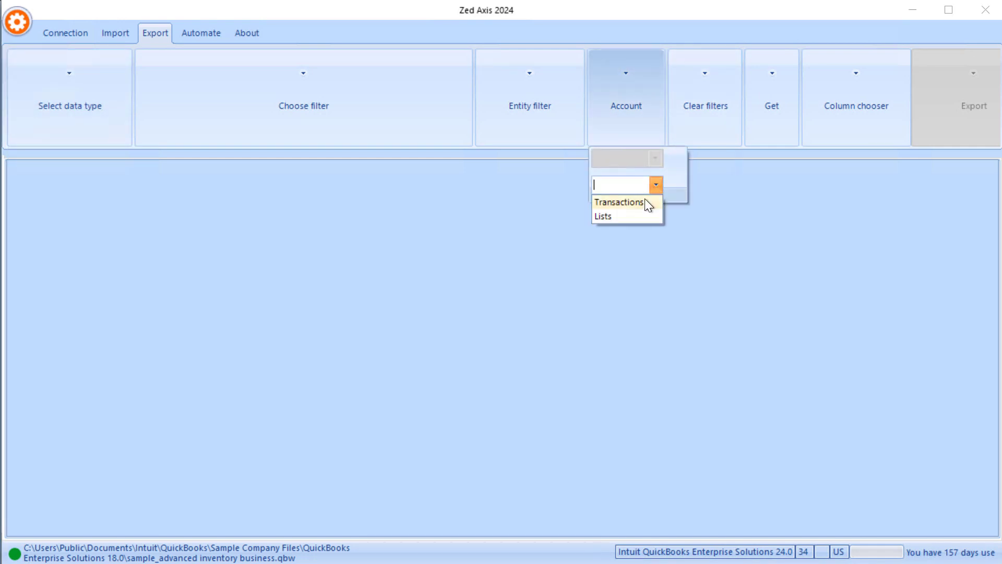
left_click(645, 185)
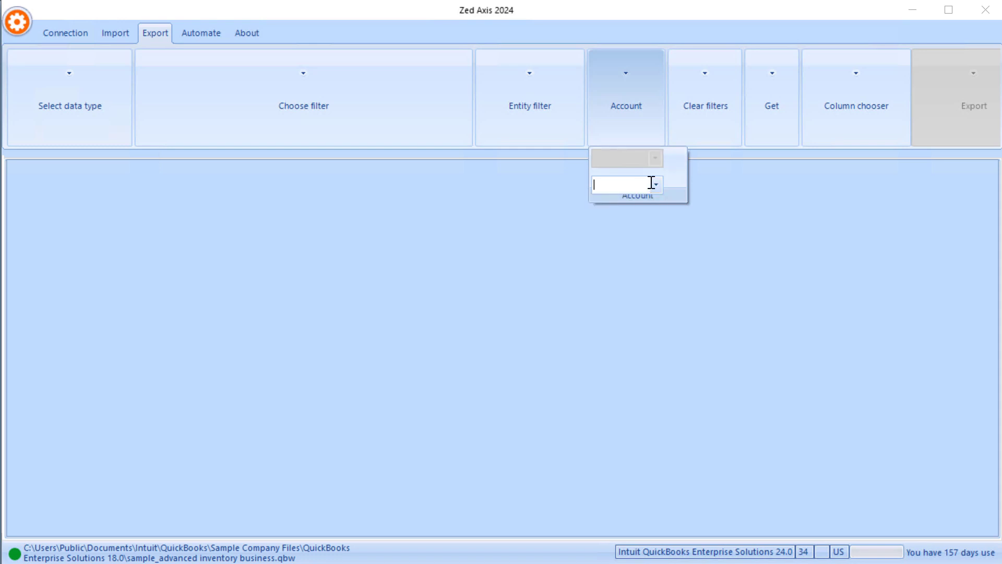
left_click(773, 102)
left_click(764, 177)
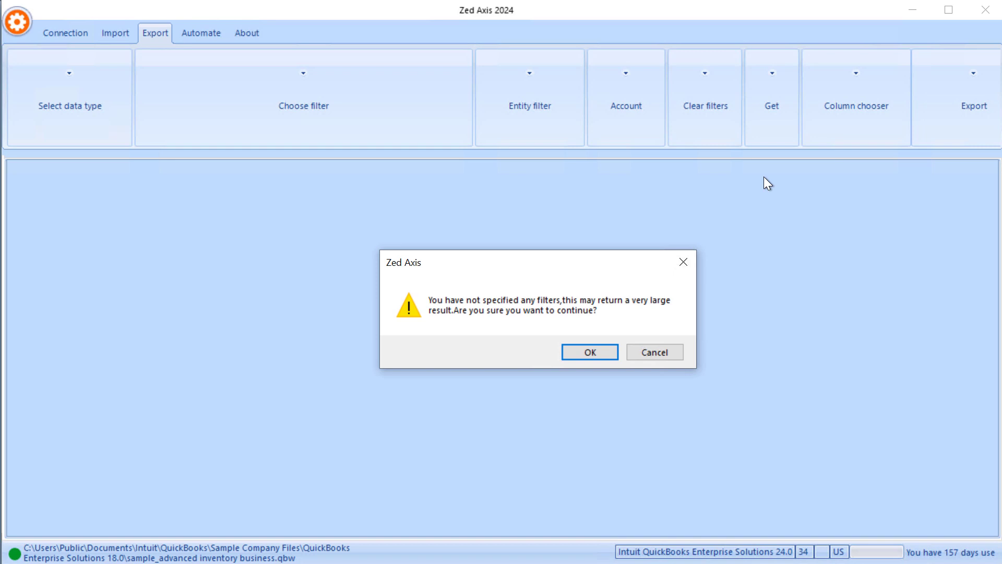
left_click(584, 348)
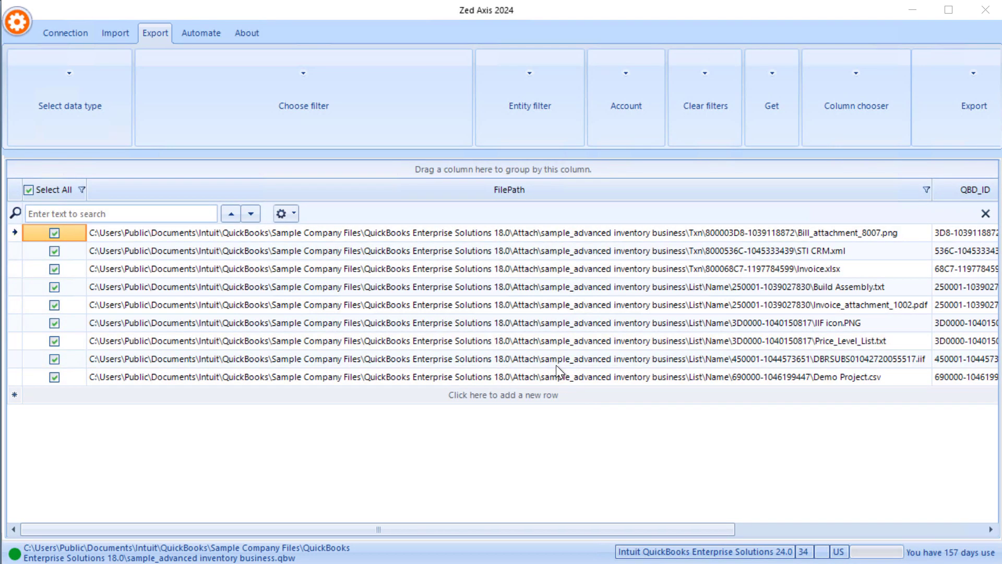
left_click_drag(315, 527, 612, 527)
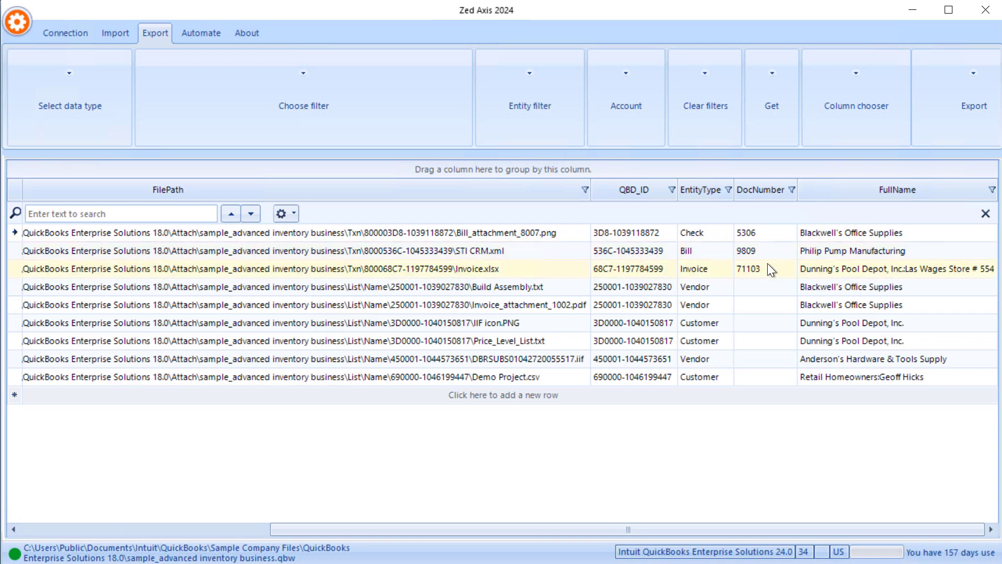
left_click_drag(612, 528, 101, 533)
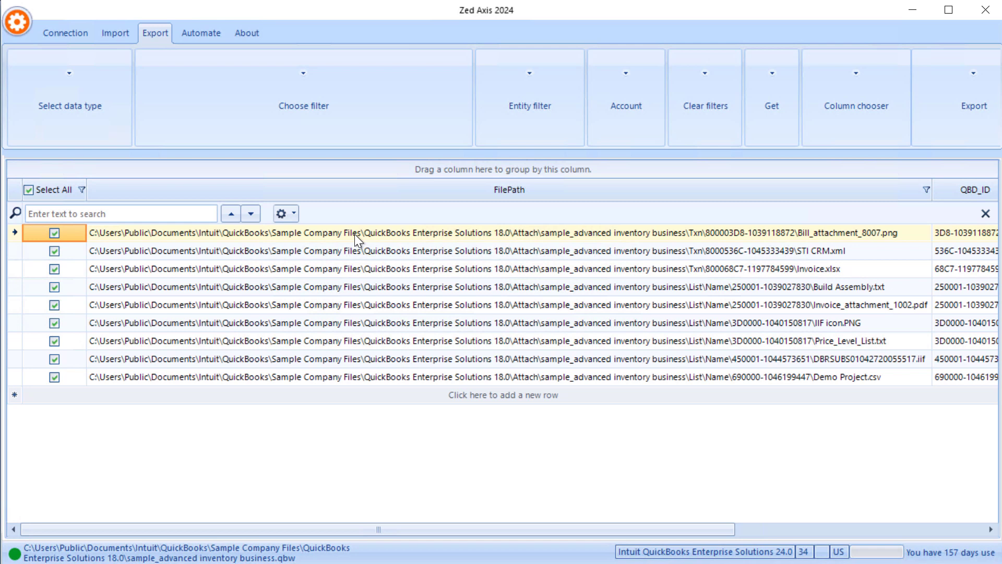
Save the nine attachment records as an Excel 2007 workbook 'Attachments list' on the Desktop.
left_click(993, 102)
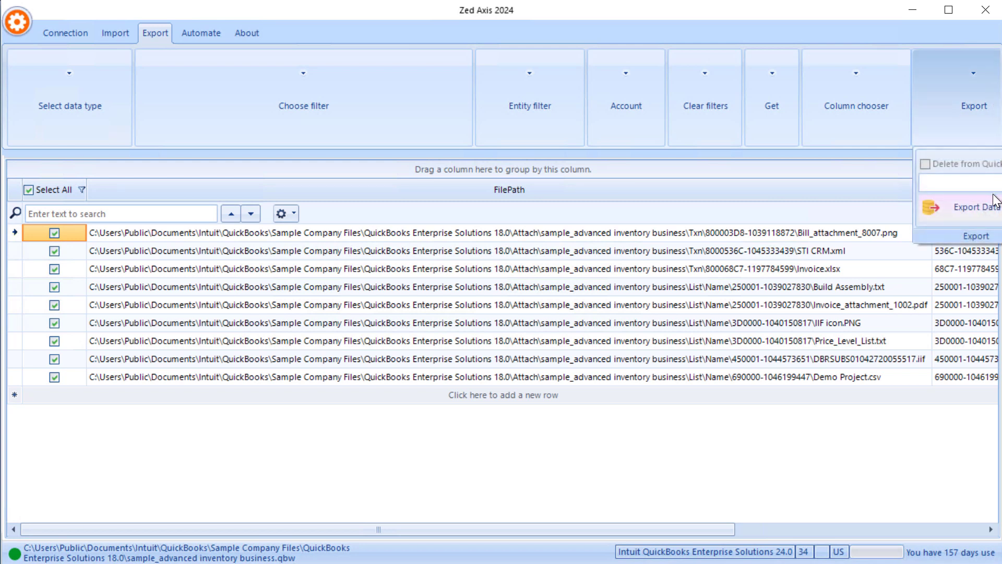
left_click(994, 183)
left_click(989, 206)
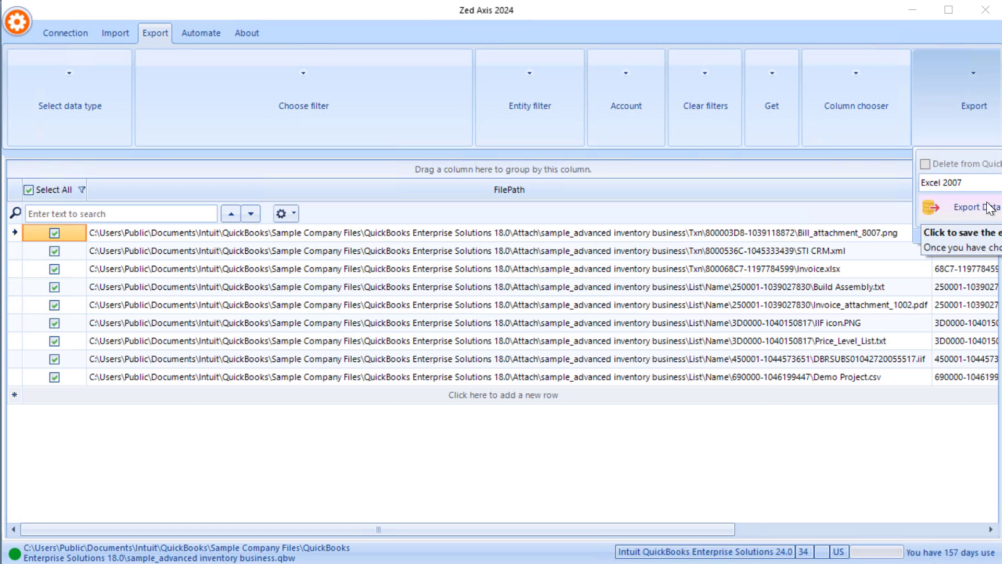
left_click(948, 201)
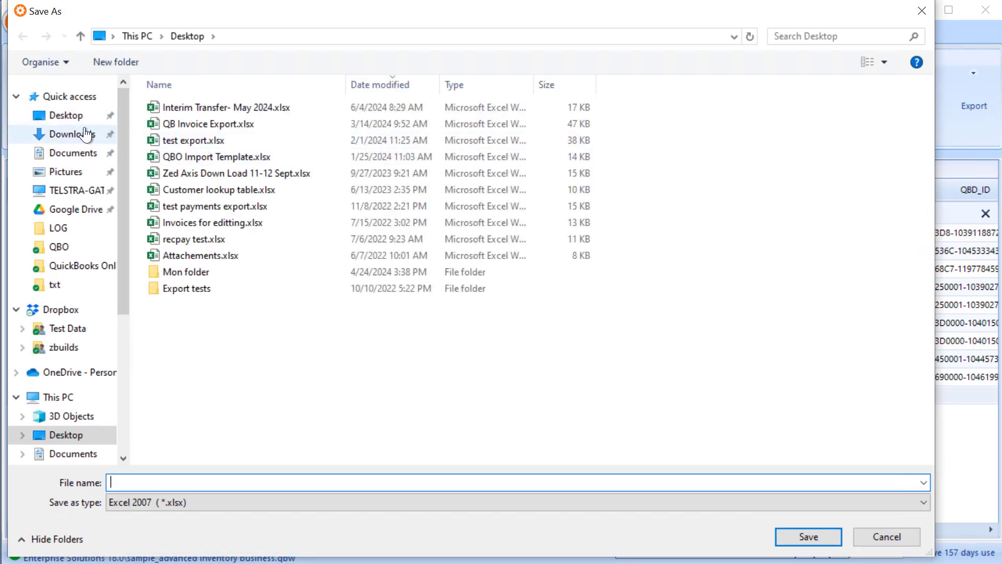
left_click(73, 116)
left_click(129, 483)
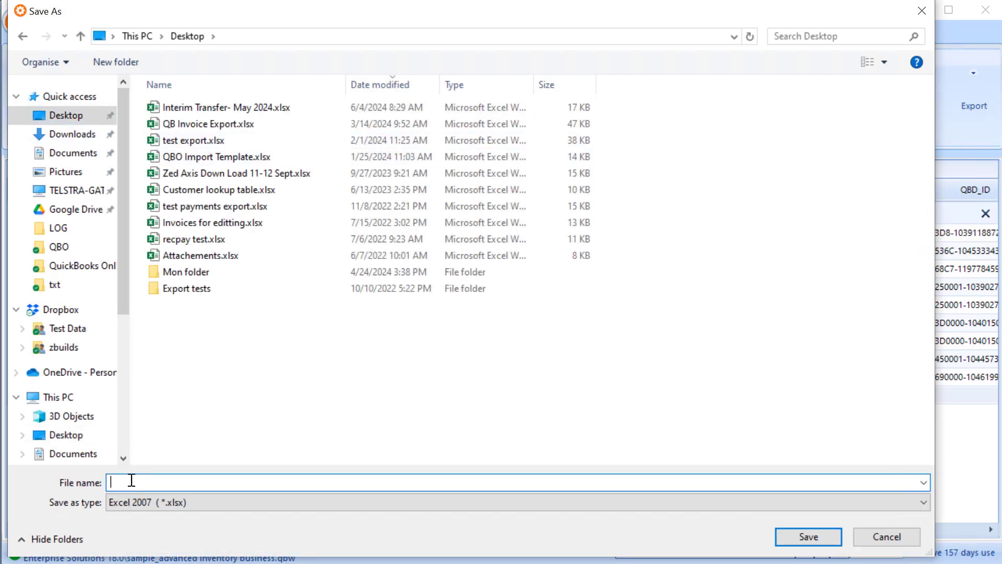
type("Attac")
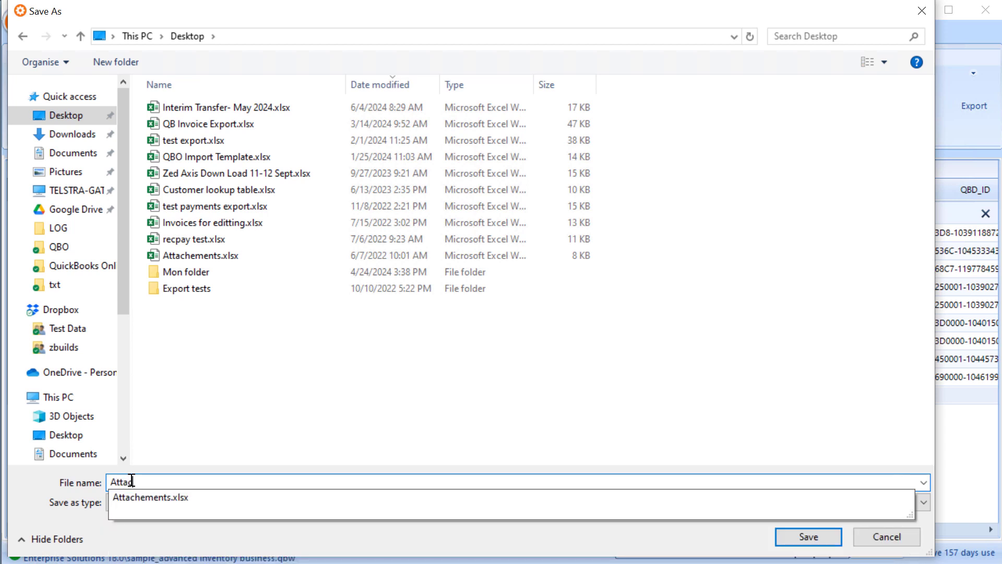
type("hments list")
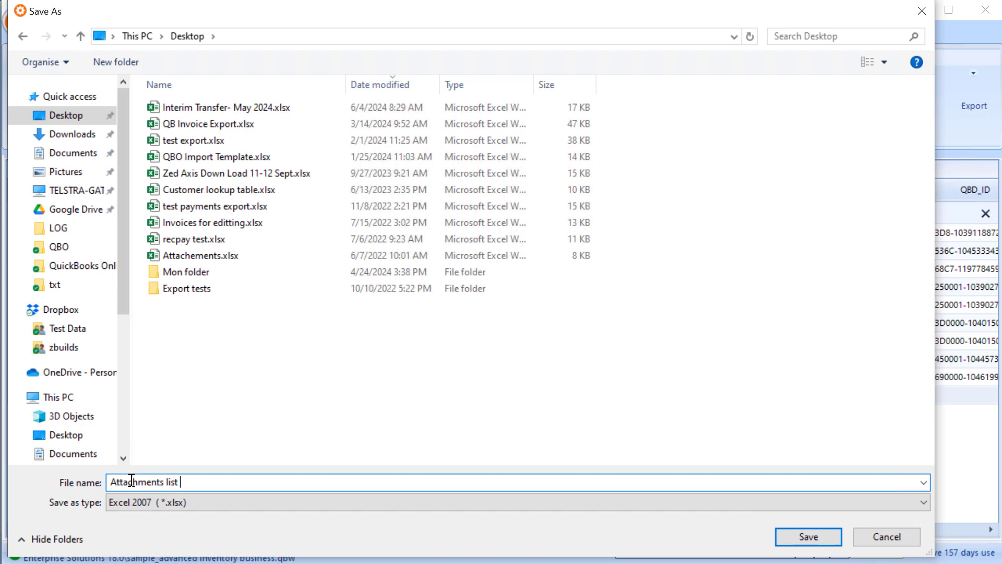
left_click(798, 531)
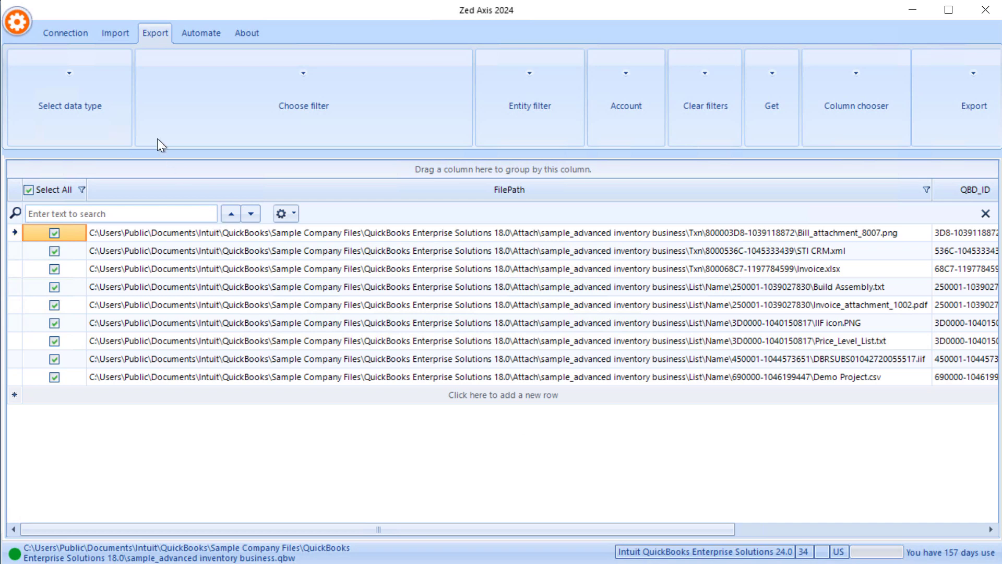
Disconnect from the QuickBooks Desktop sample company on the Connection tab.
left_click(72, 36)
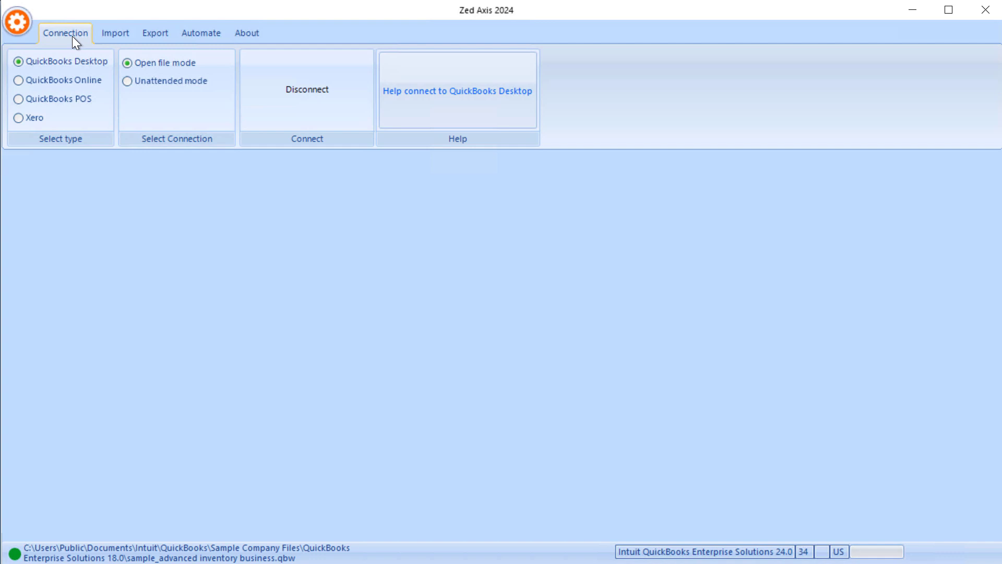
left_click(275, 91)
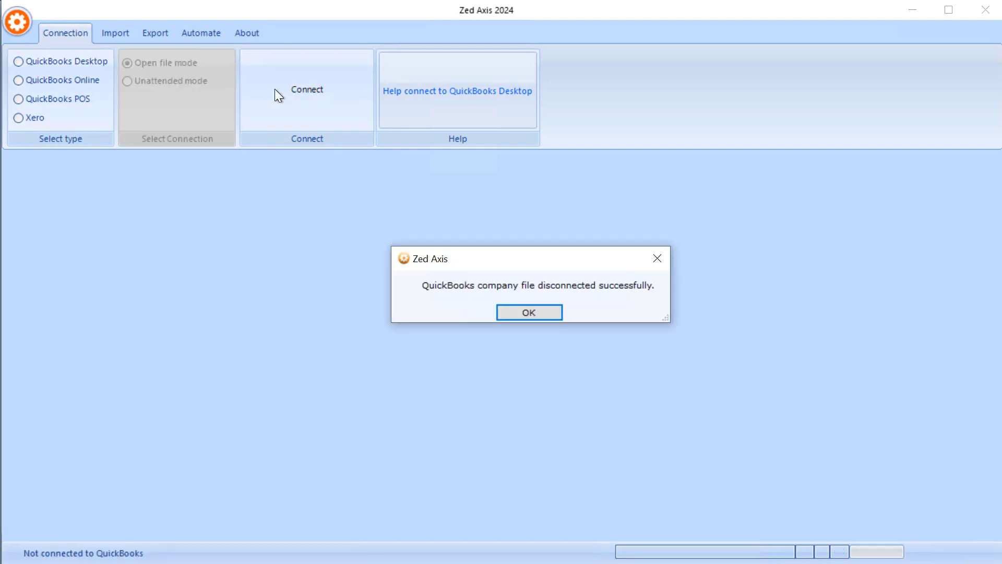
Create a new QuickBooks Online connection, save its tokens, and load Attachments list for import.
key("Return")
left_click(43, 79)
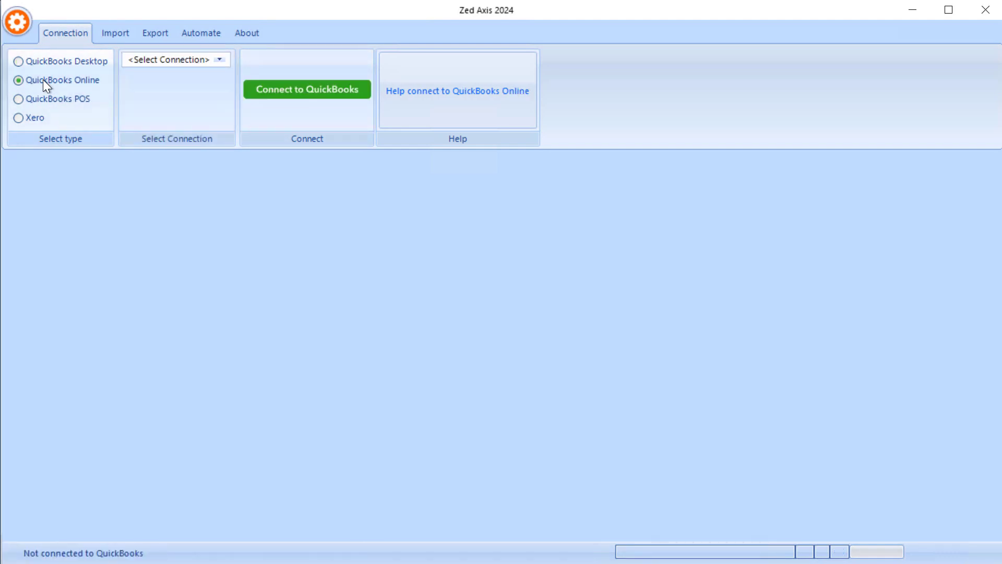
left_click(215, 60)
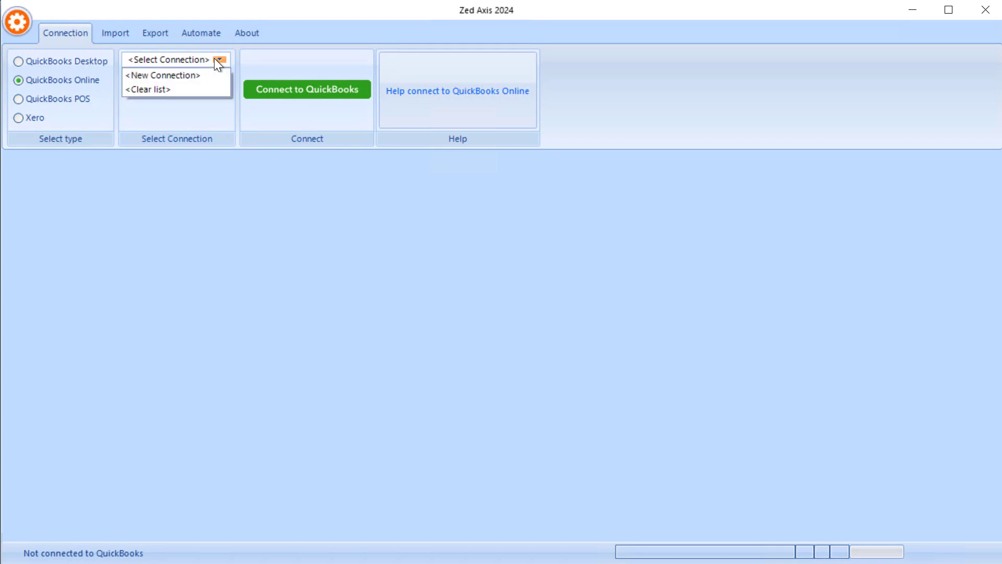
left_click(208, 73)
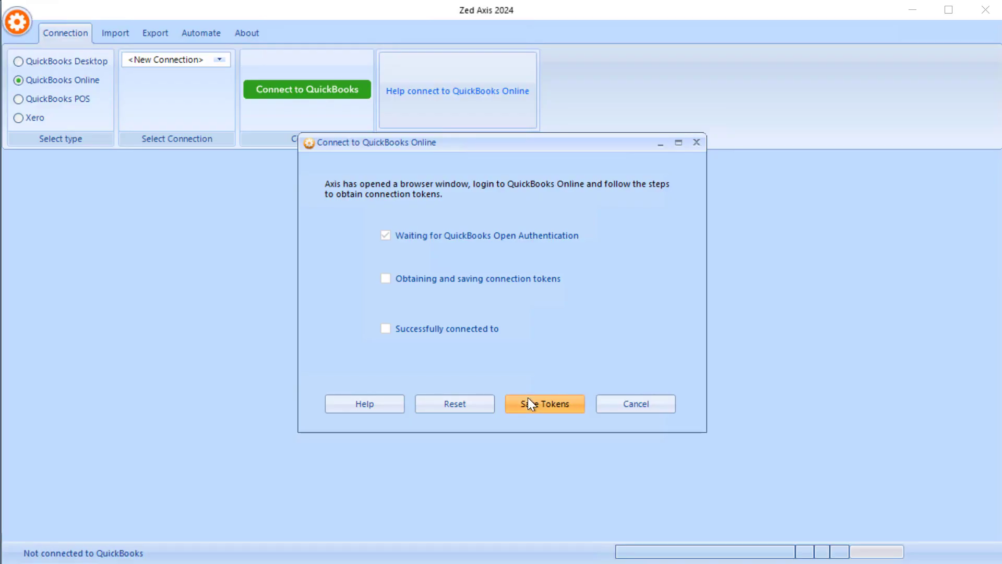
left_click(527, 397)
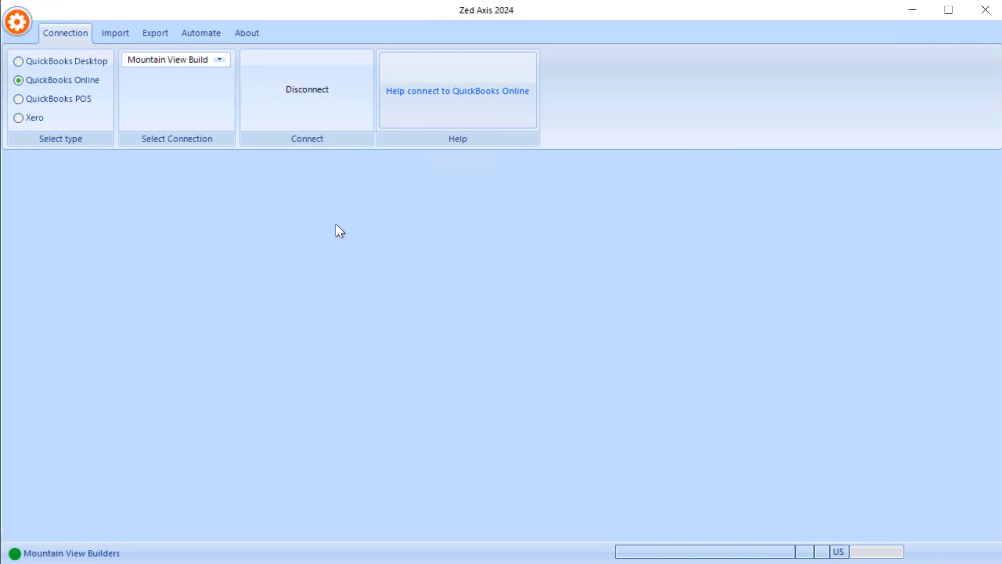
left_click(109, 33)
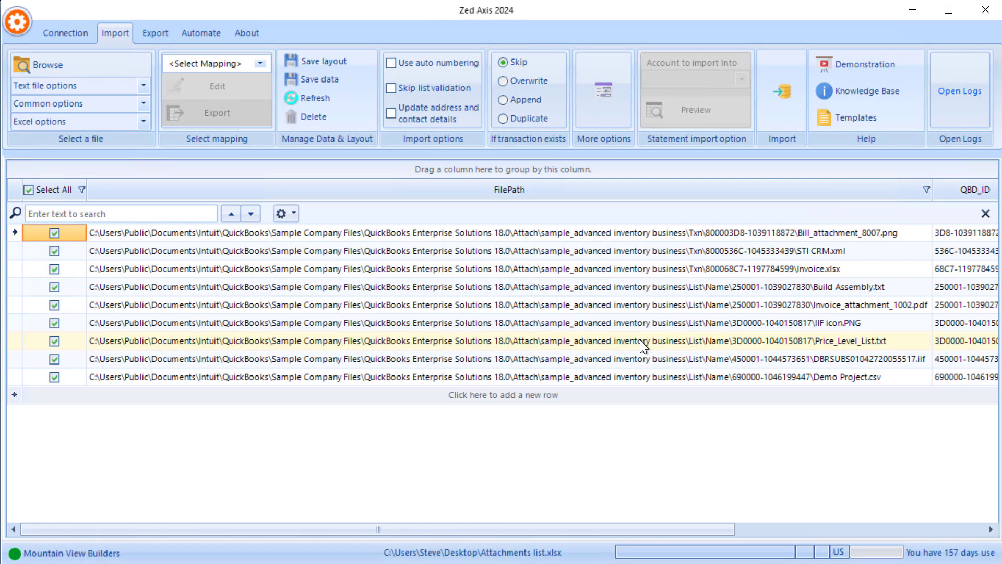
Start a new column mapping with Attachment as the transaction type.
left_click(258, 62)
left_click(259, 62)
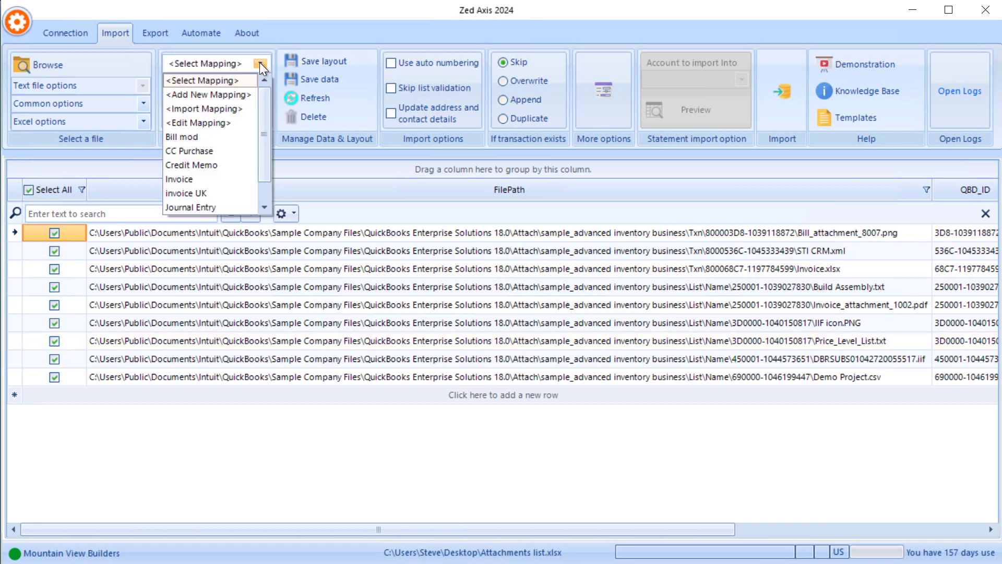
left_click(243, 94)
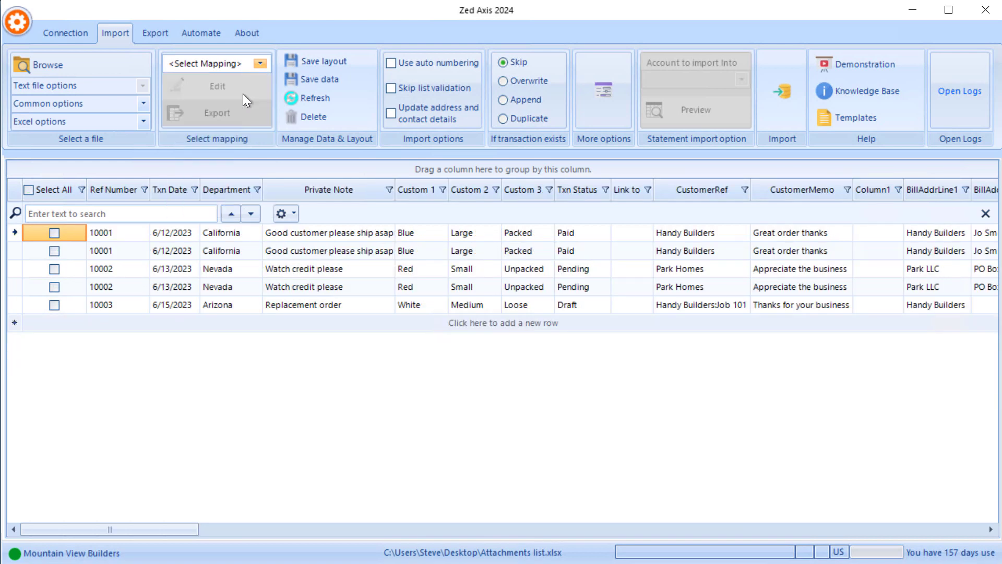
left_click(577, 100)
left_click(537, 130)
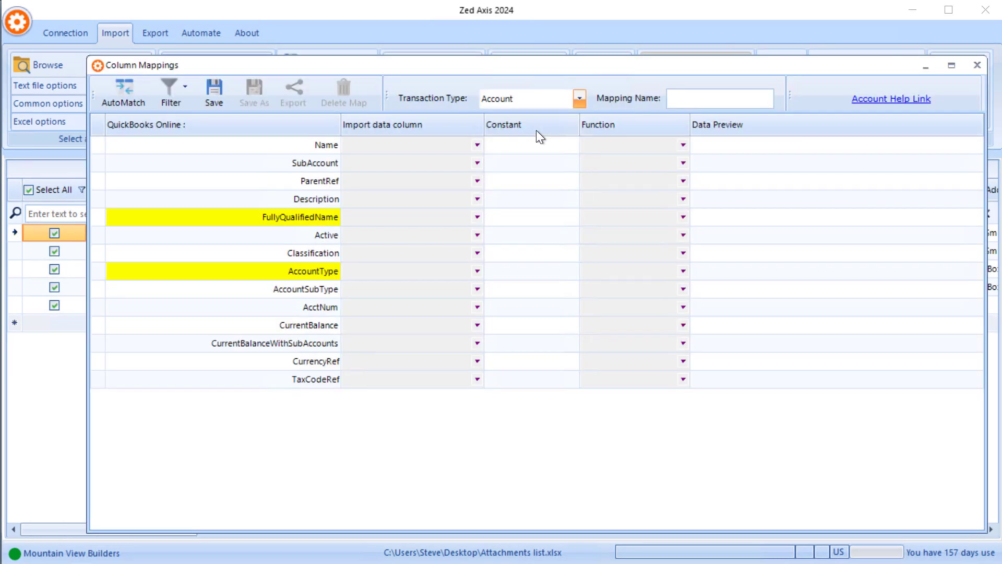
Map FilePath, EntityType, DocNumber and FullName to their columns and name it 'Attachment Migration'.
left_click(476, 145)
left_click(444, 170)
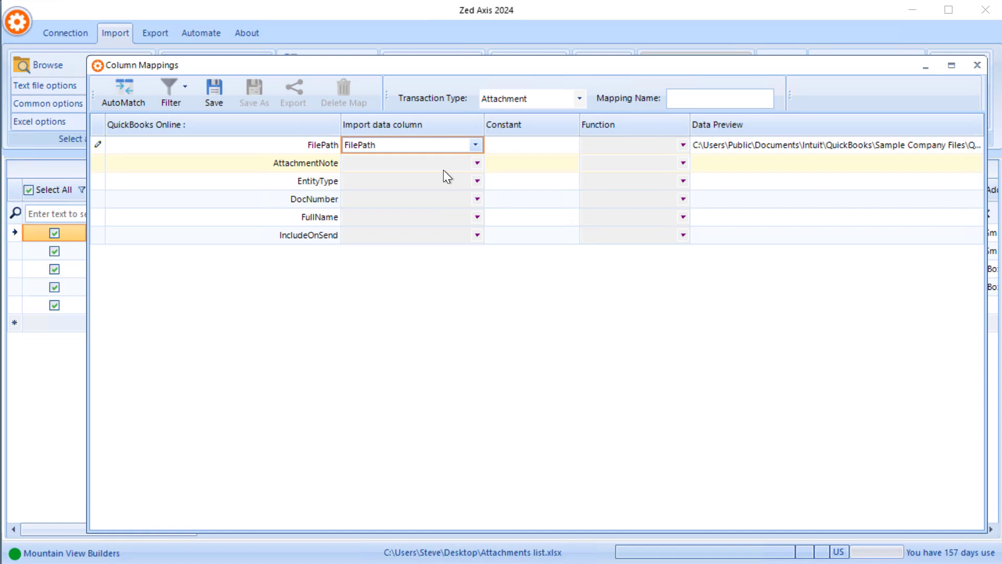
left_click(477, 181)
left_click(419, 238)
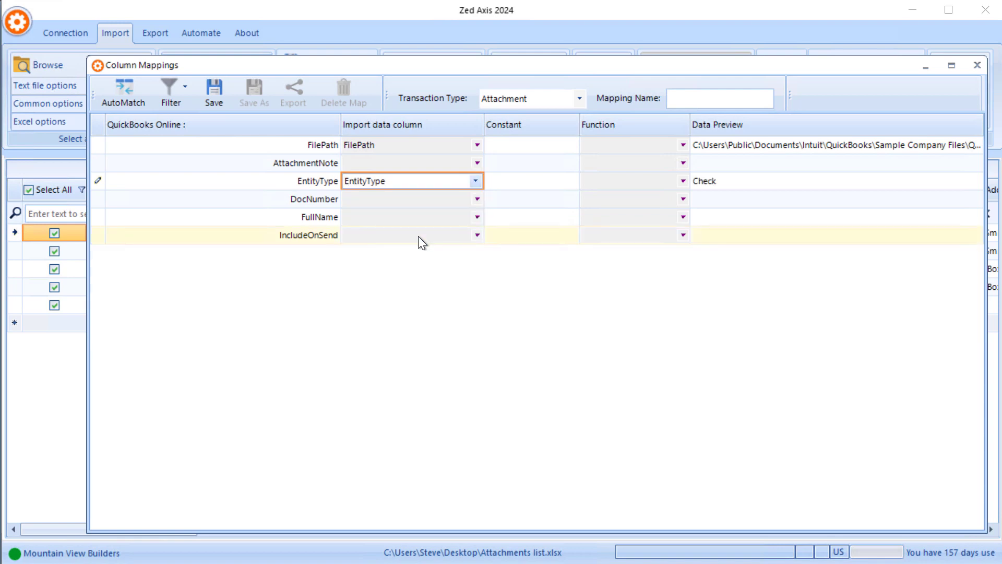
left_click(473, 199)
left_click(474, 199)
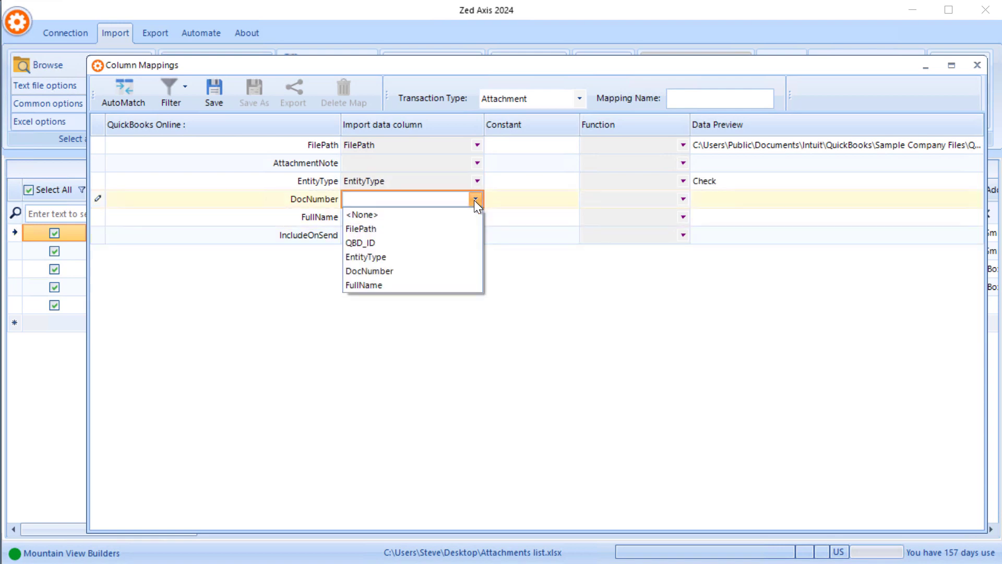
left_click(417, 266)
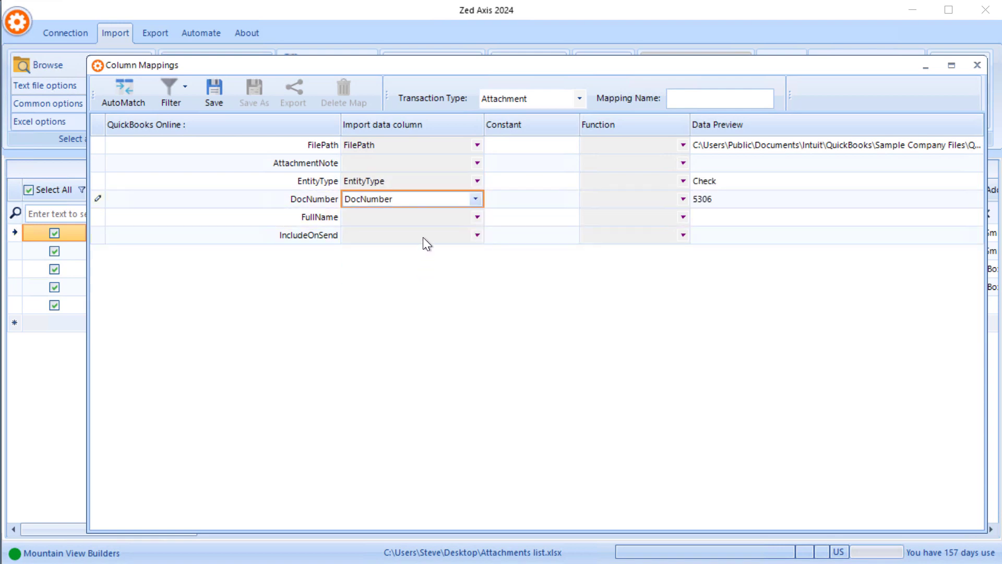
left_click(422, 217)
left_click(475, 217)
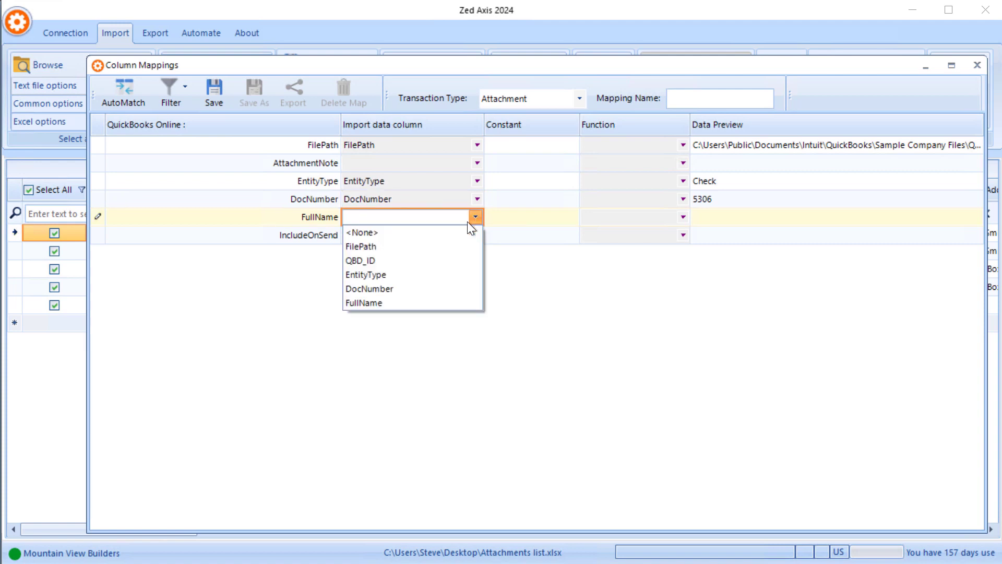
left_click(403, 299)
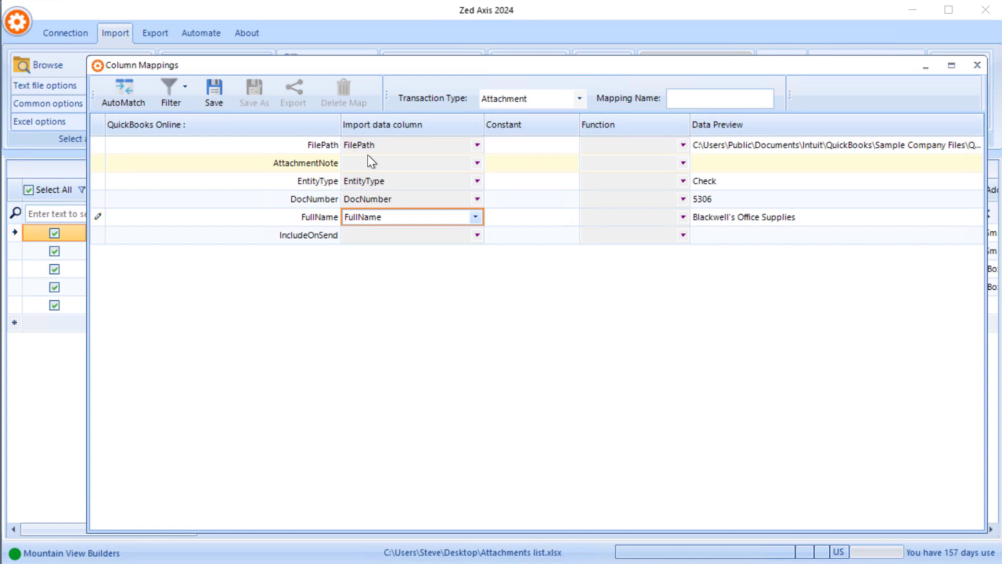
left_click(681, 97)
type("Attach")
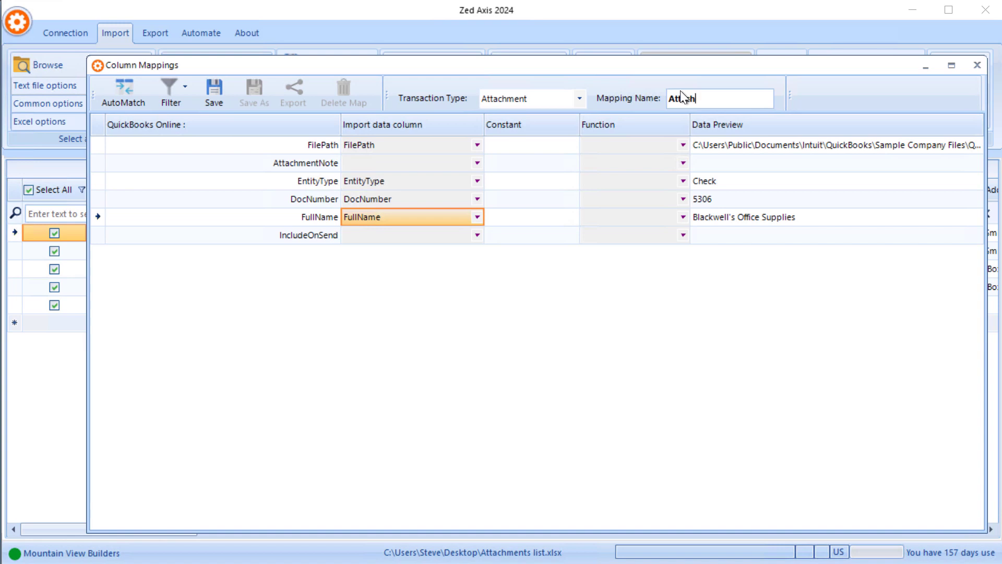
type("ment Migration")
Save the Attachment Migration mapping, untick rows 1 and 6, and import the remaining four.
left_click(224, 89)
left_click(653, 352)
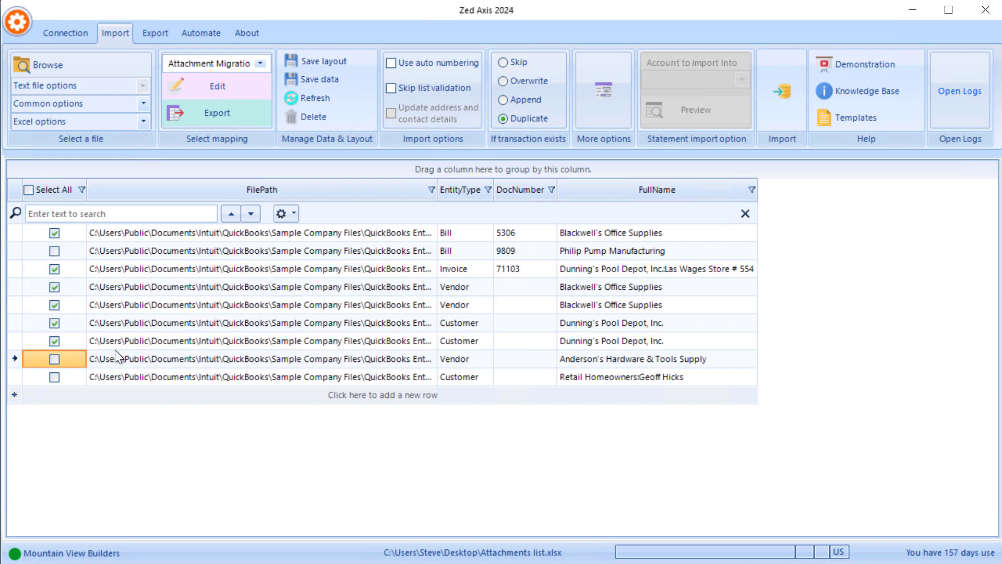
left_click(51, 233)
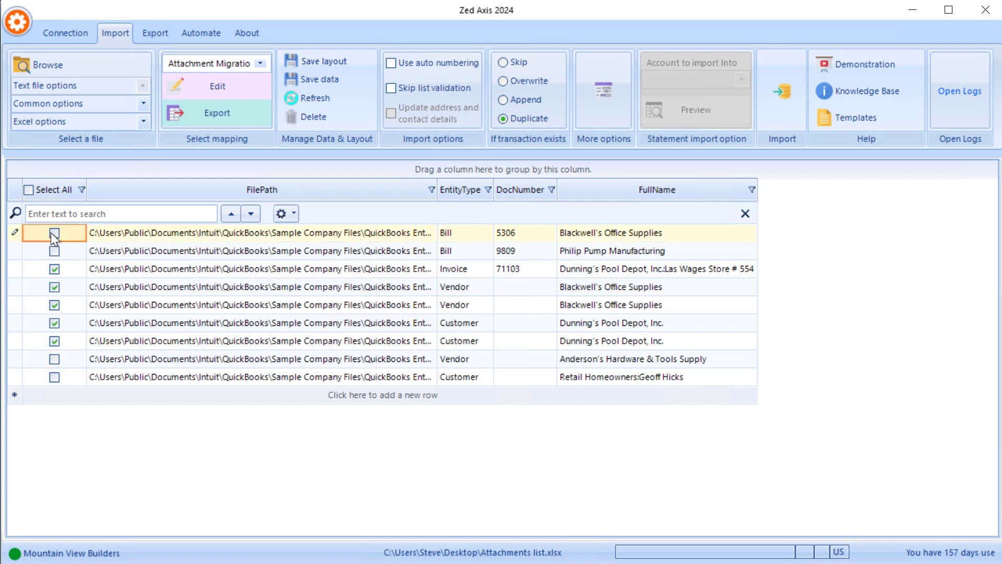
left_click(52, 323)
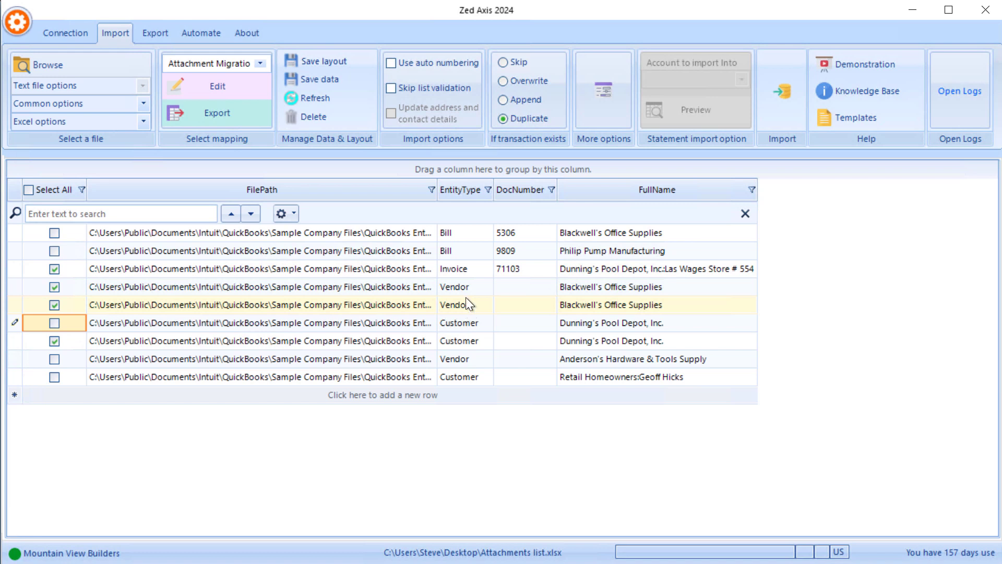
left_click(775, 112)
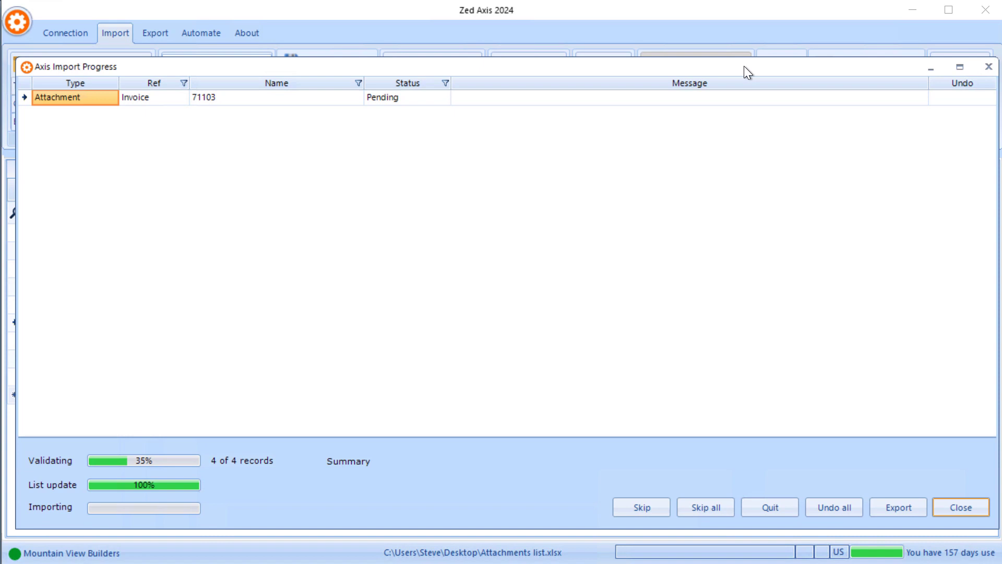
Reposition the Axis Import Progress window while the four attachments import without errors.
left_click_drag(743, 66, 739, 59)
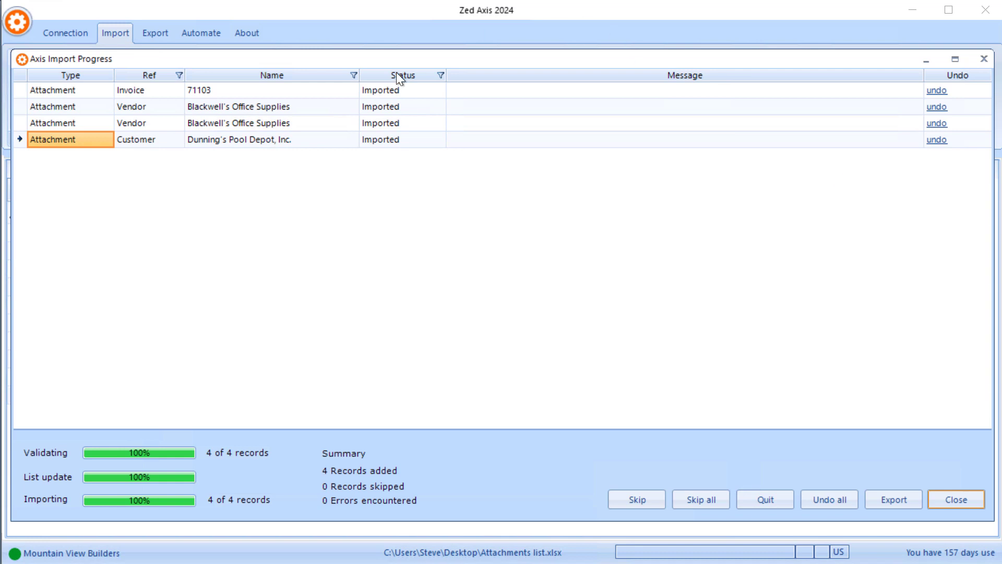
left_click_drag(315, 60, 315, 86)
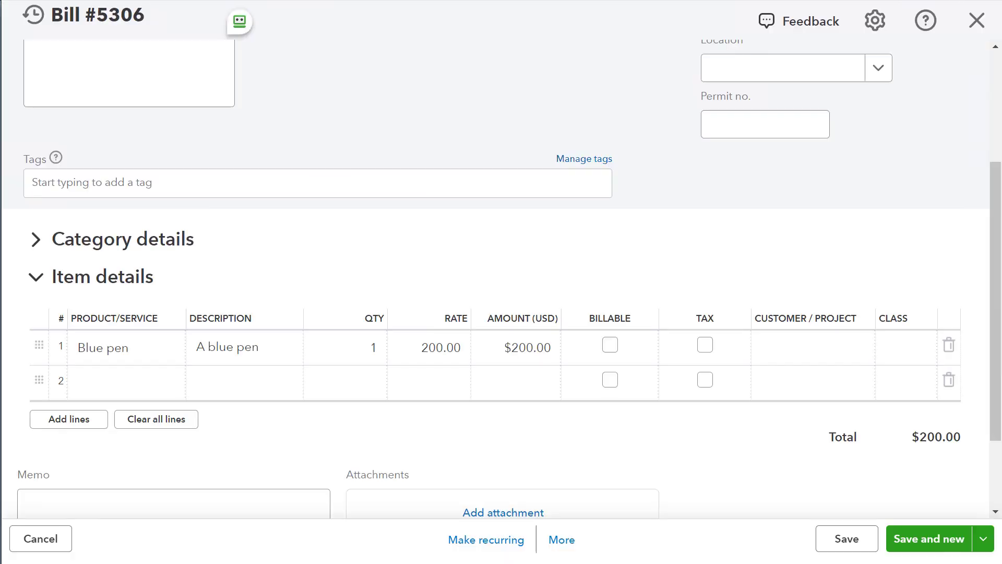
Confirm invoice 71103 lists Invoice.xlsx under Attachments, then go back to Blackwell's Office Supplies.
left_click(976, 21)
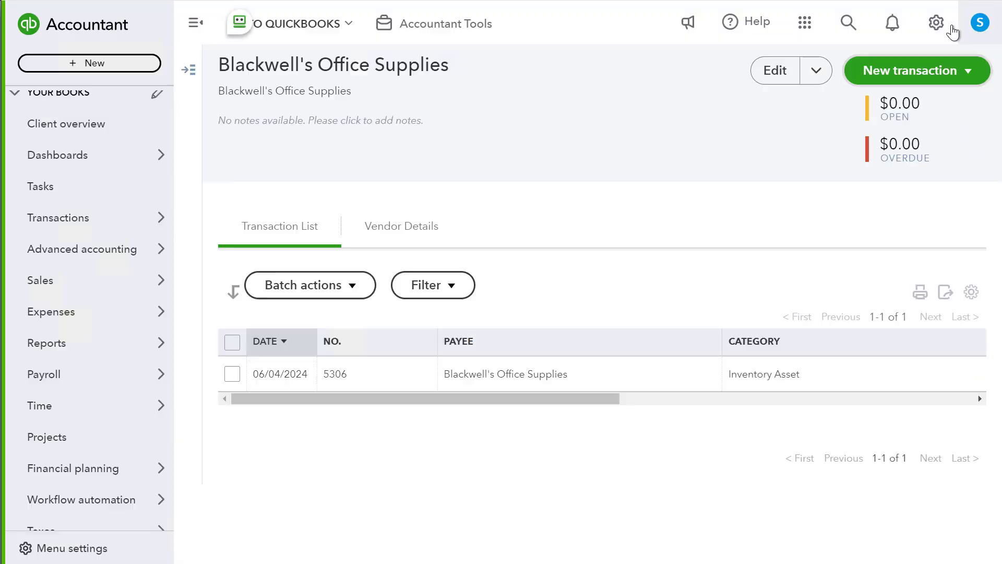
left_click(851, 27)
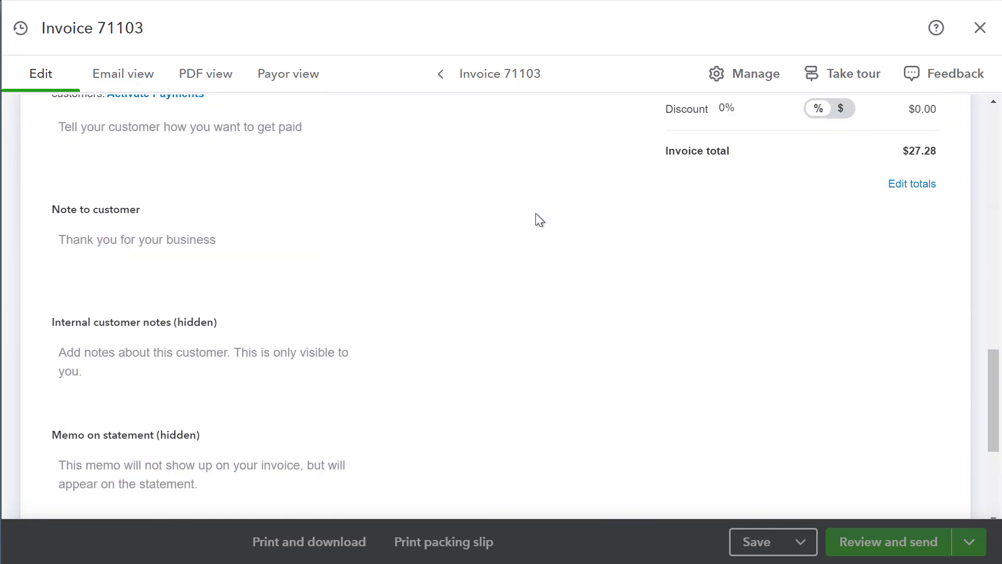
scroll(430, 279, "up", 12)
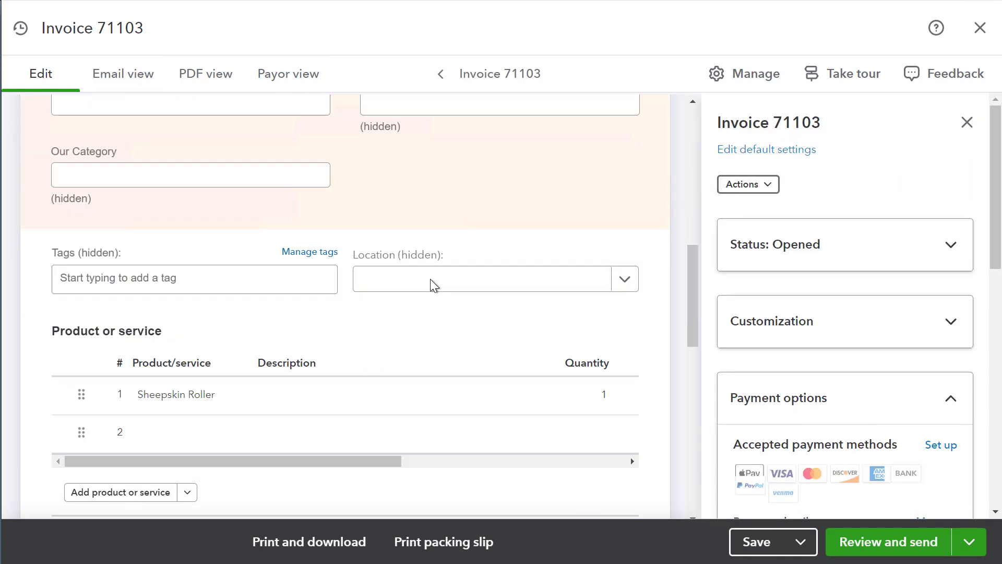
scroll(430, 278, "down", 10)
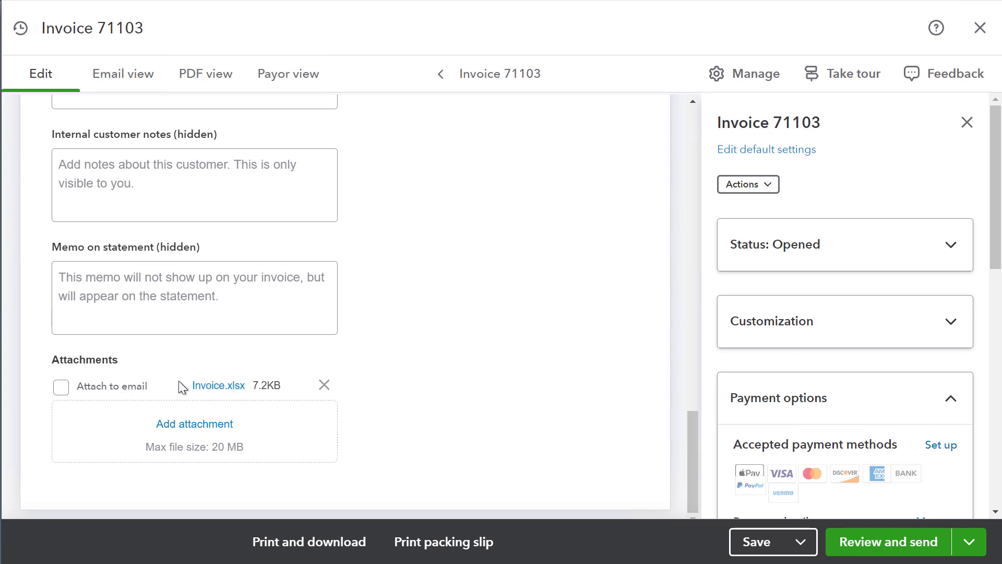
left_click(979, 28)
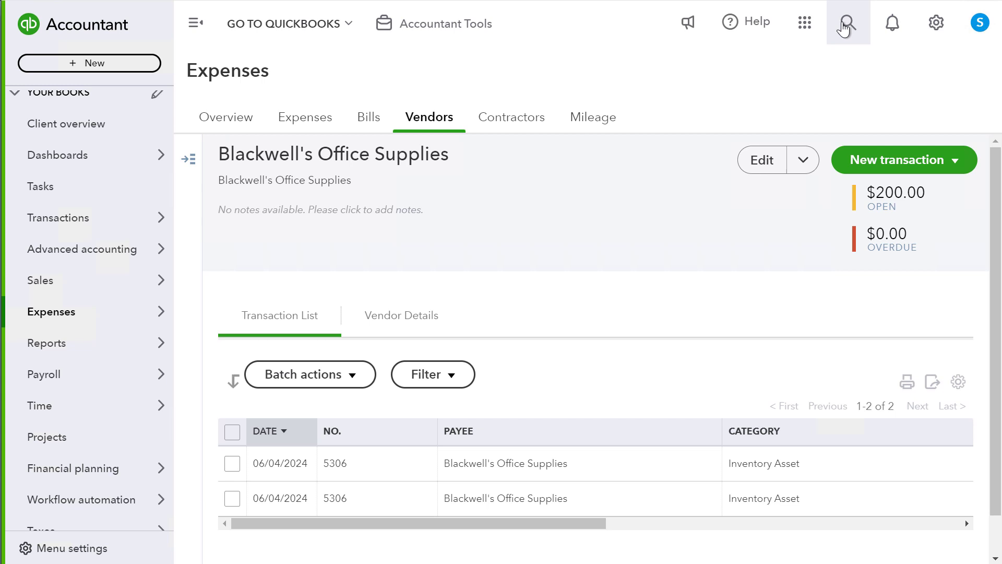
Check Blackwell's Office Supplies' Notes and attachments show two files, then save the vendor.
left_click(771, 162)
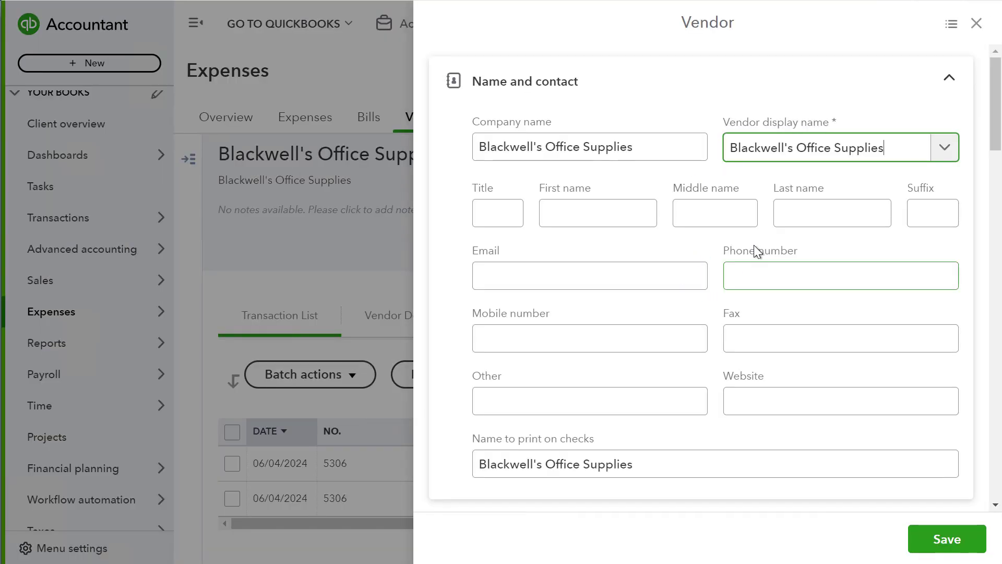
scroll(755, 249, "down", 5)
scroll(753, 245, "down", 10)
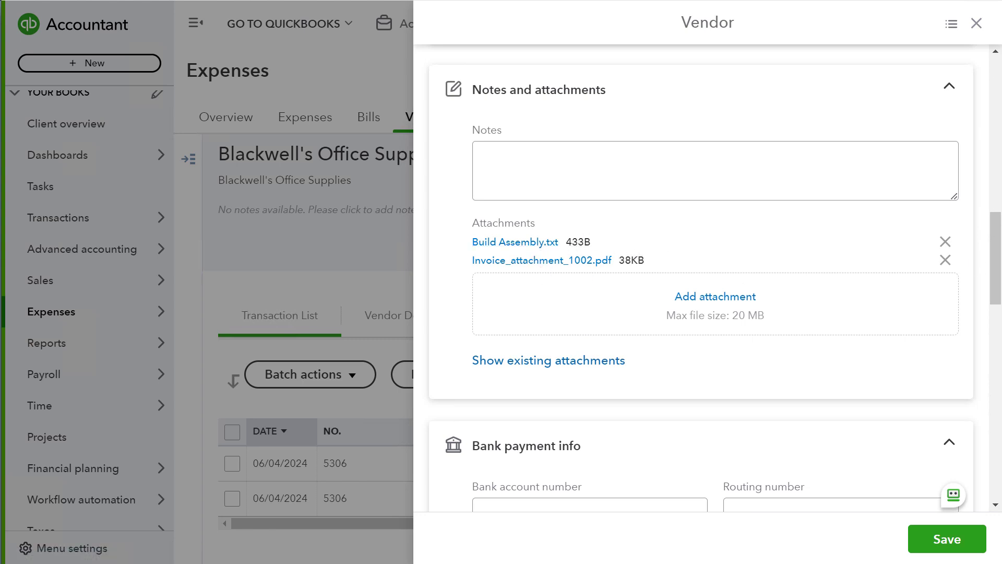
left_click(924, 545)
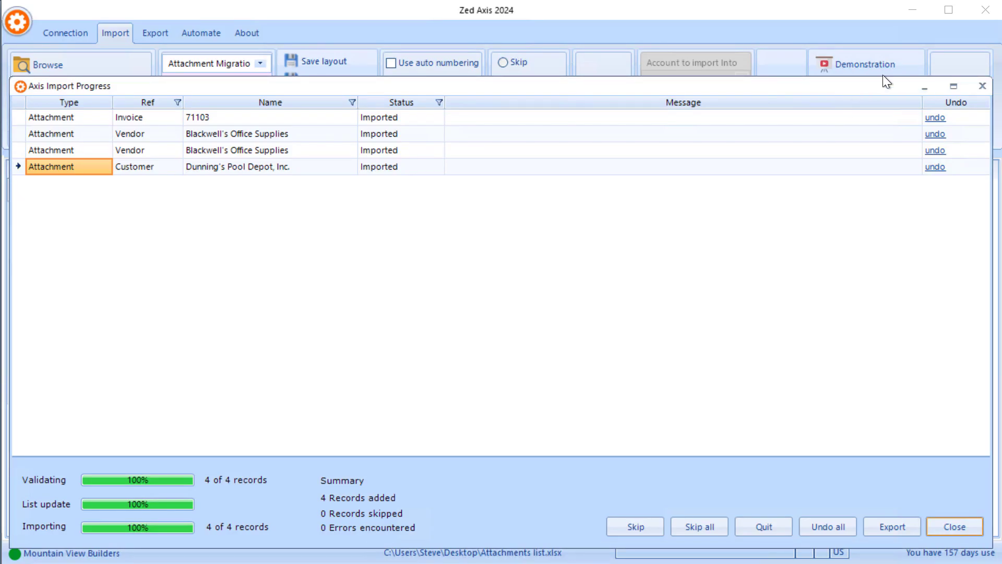
Find customer Dunning's Pool Depot, Inc. and confirm Price_Level_List.txt is attached.
left_click(912, 9)
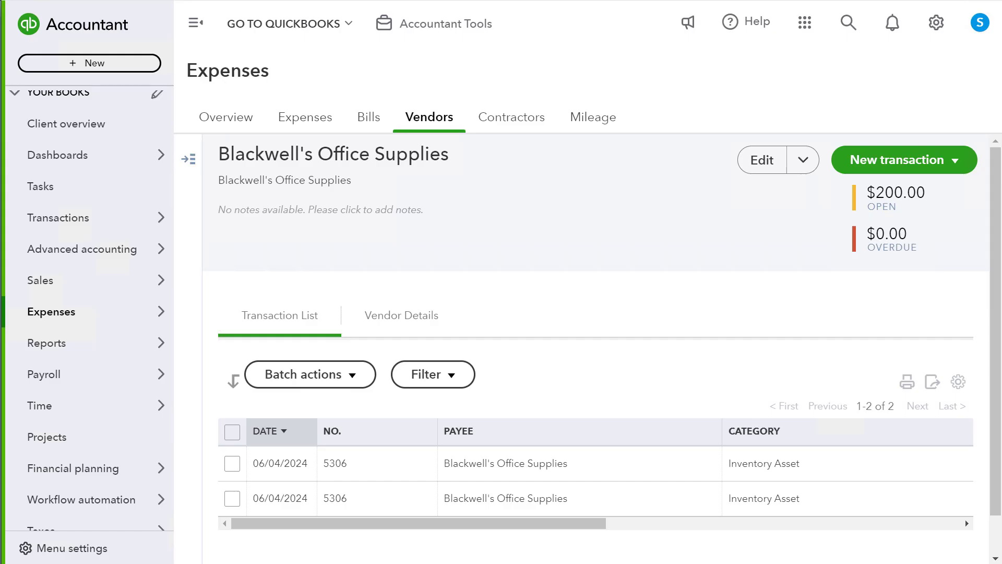
left_click(848, 22)
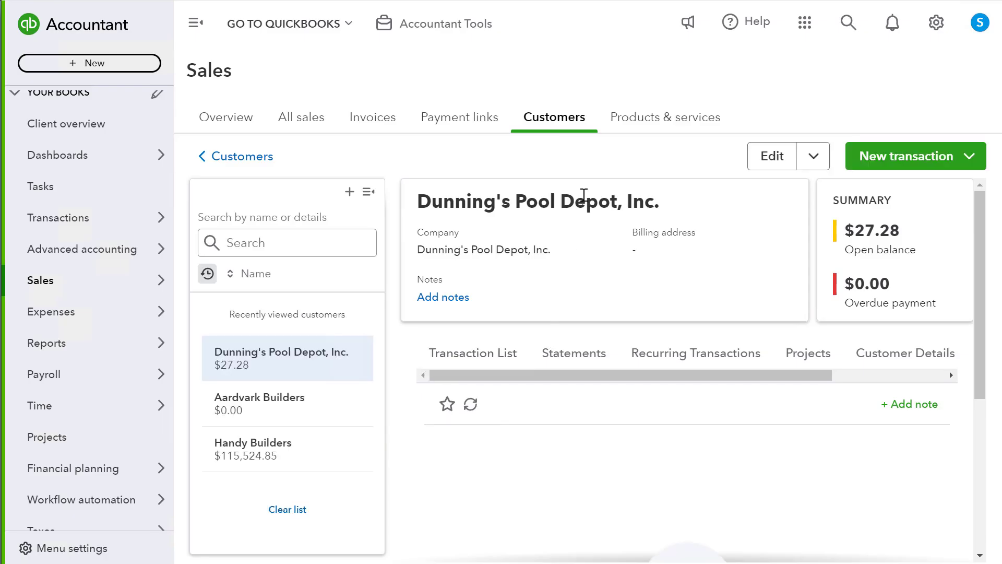
left_click(770, 156)
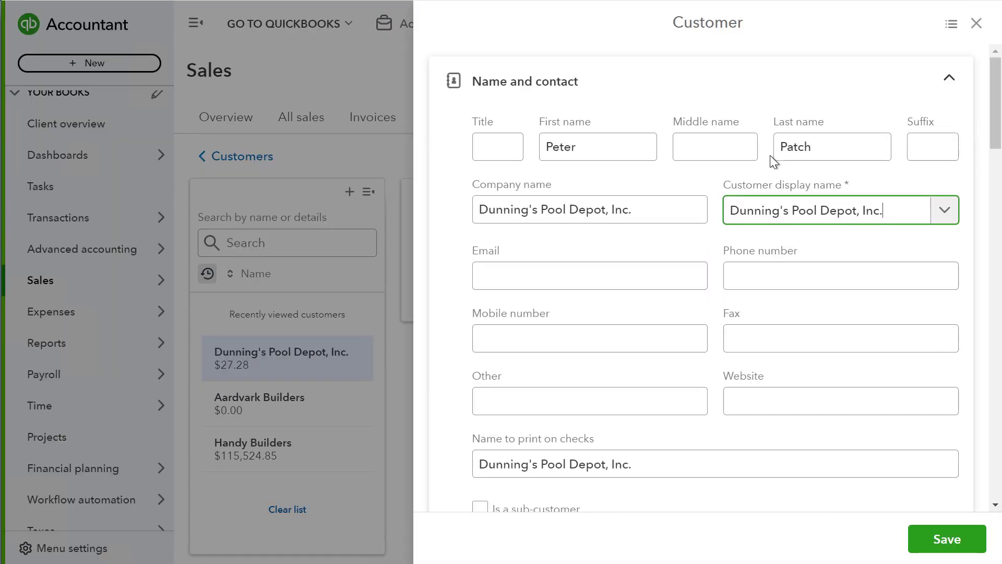
scroll(767, 248, "down", 15)
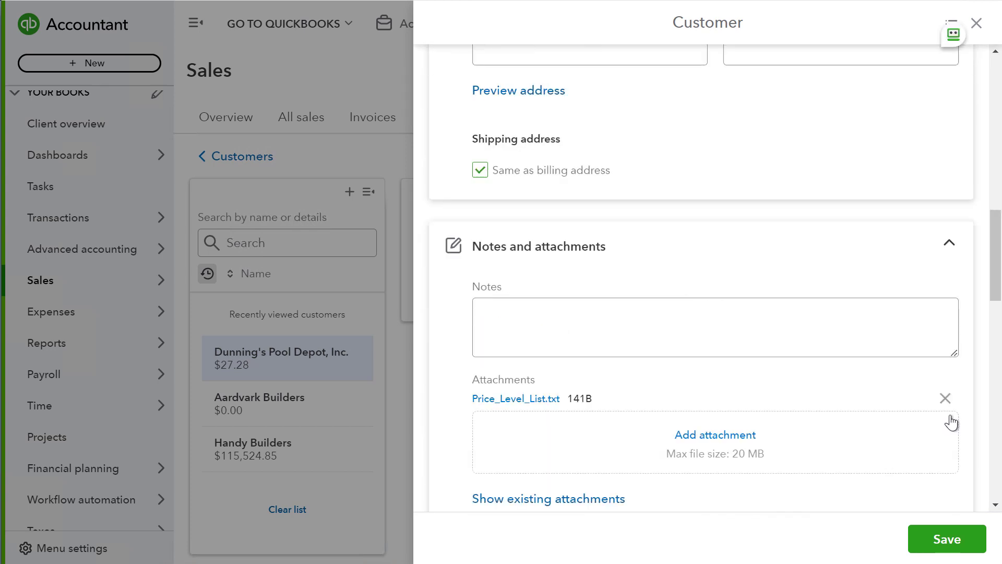
scroll(840, 241, "up", 2)
scroll(840, 240, "up", 12)
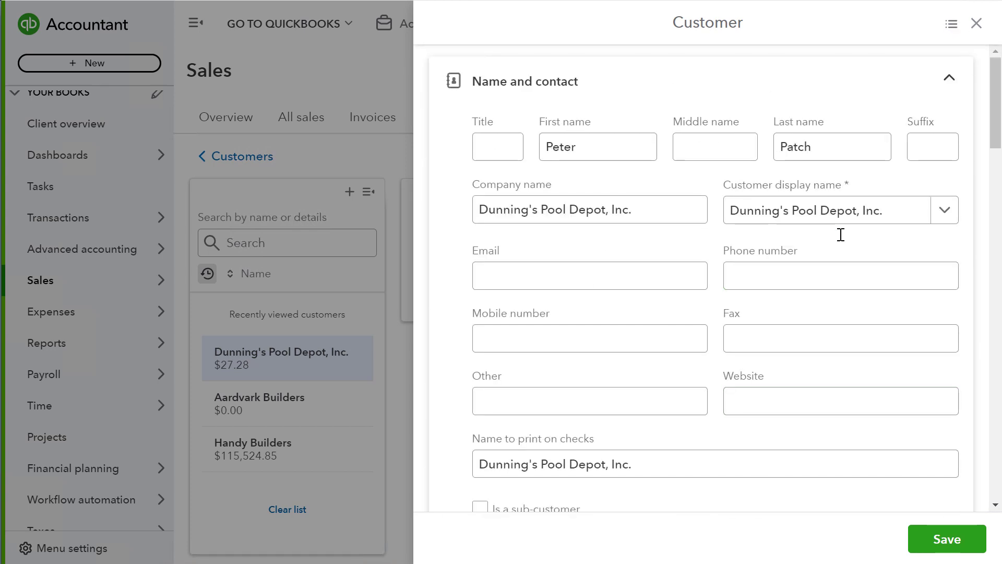
scroll(840, 234, "down", 12)
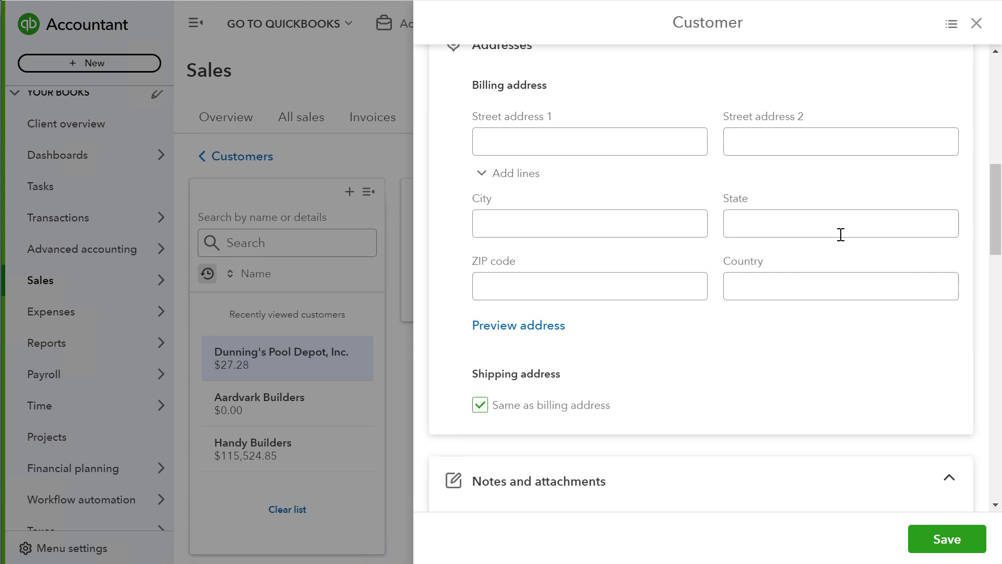
scroll(840, 234, "down", 2)
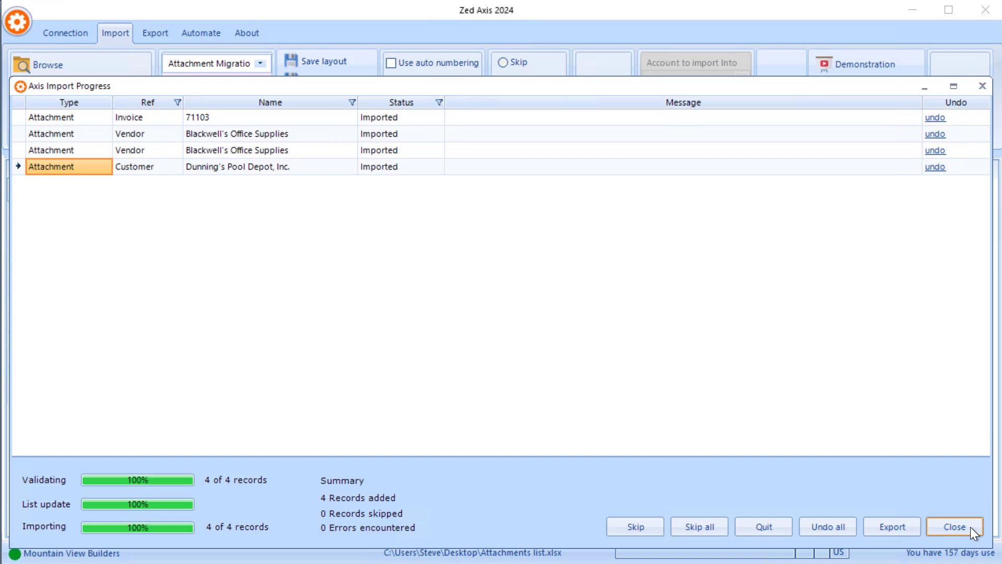
Close the Axis Import Progress window to return to the four ticked attachment rows.
left_click(971, 532)
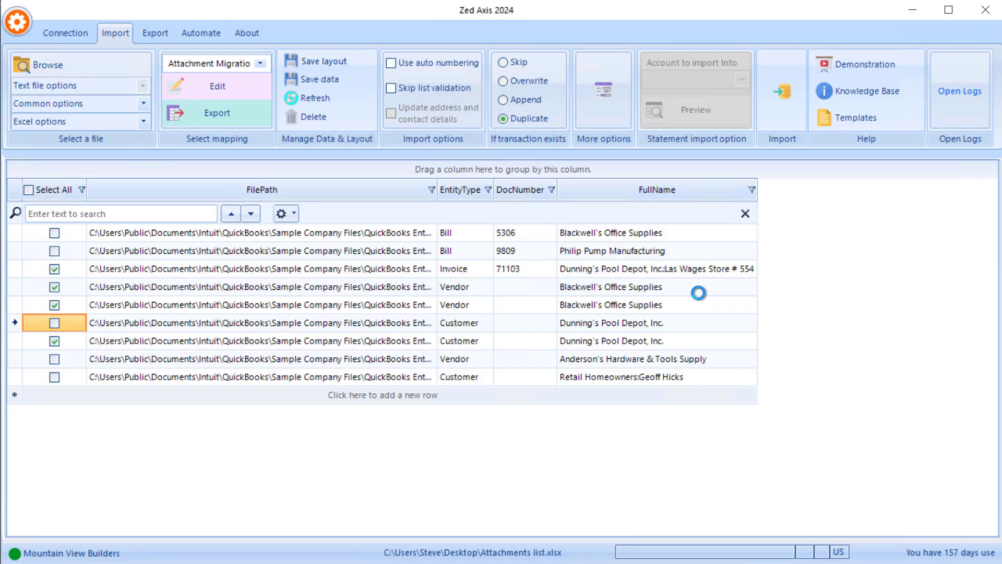